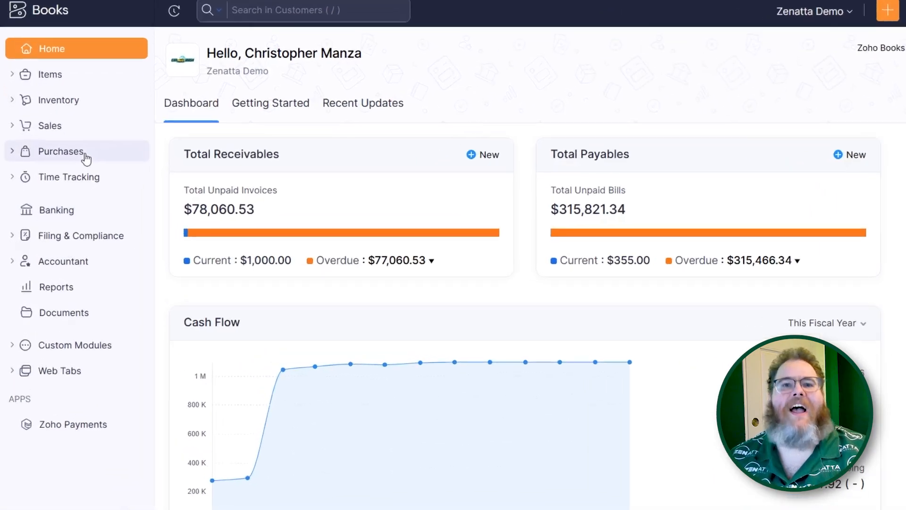
- Open the Demo Company 36 vendor for editing, review its Form 1099 tracking, Tax ID and Form W-9 fields, and save it
click(71, 170)
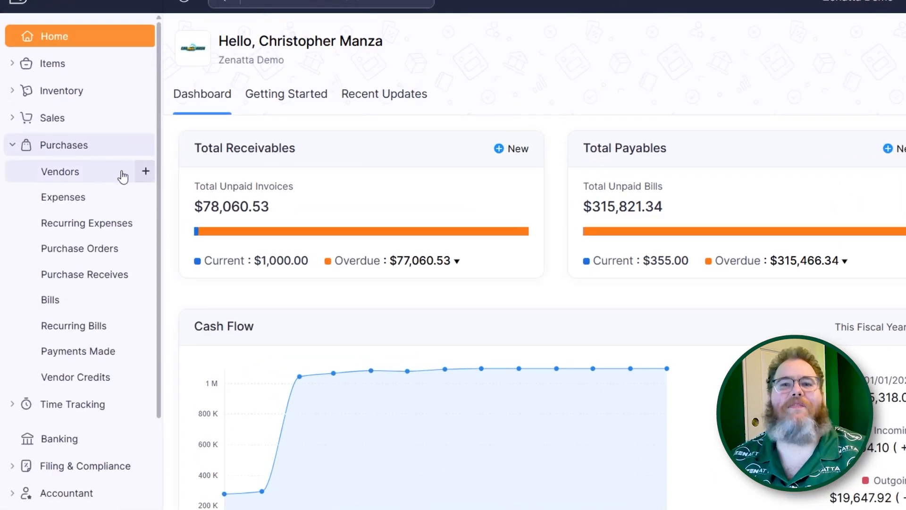
click(142, 177)
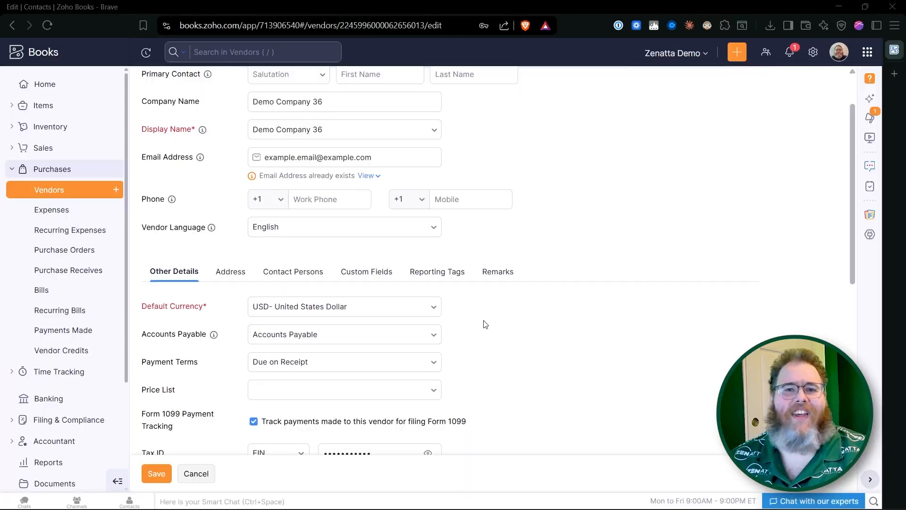
scroll(485, 324, down, 3)
scroll(485, 324, down, 2)
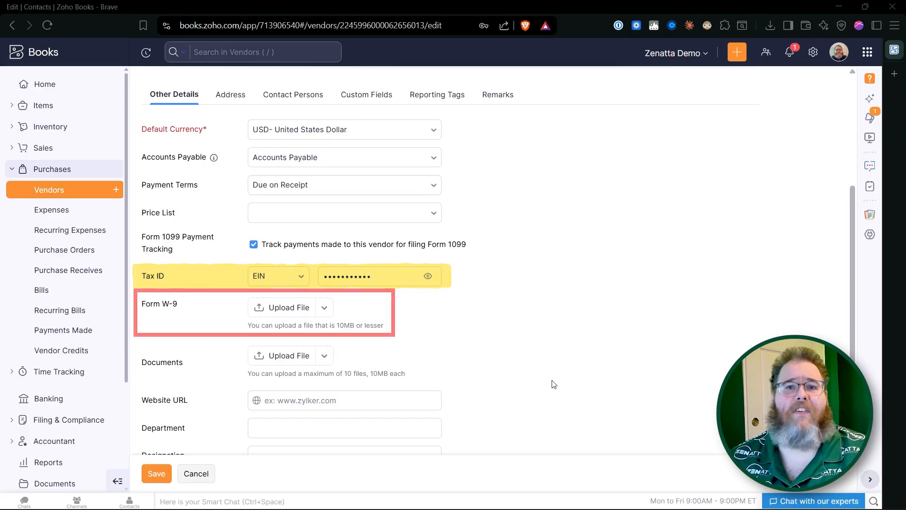
click(147, 479)
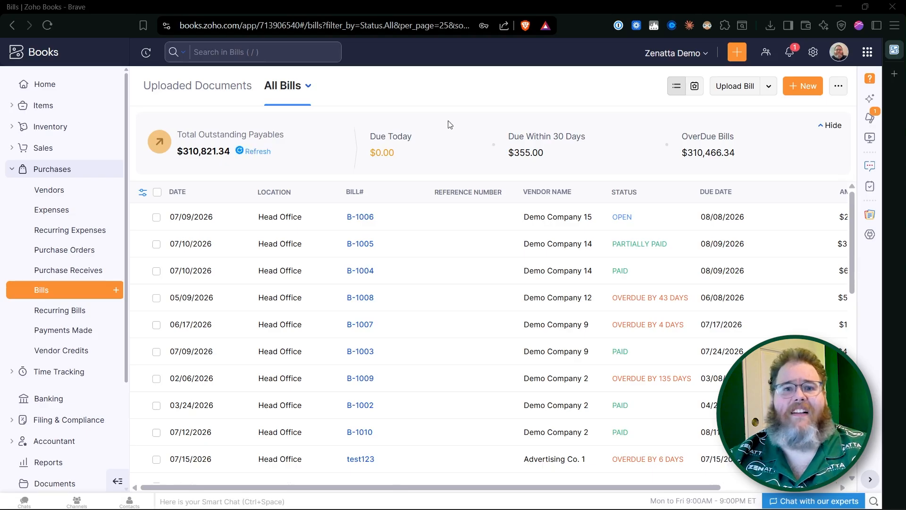
- Start a new bill and choose Demo Company 36 as its vendor
click(808, 87)
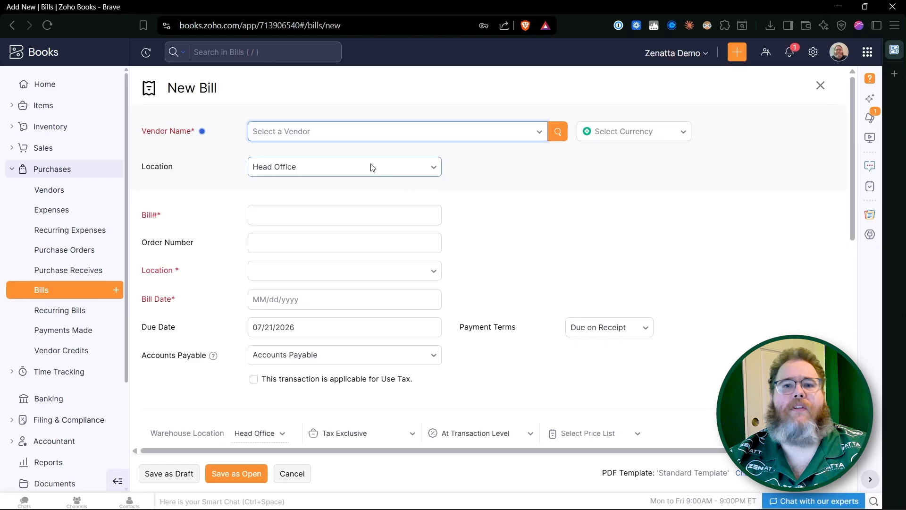
click(366, 139)
text(36)
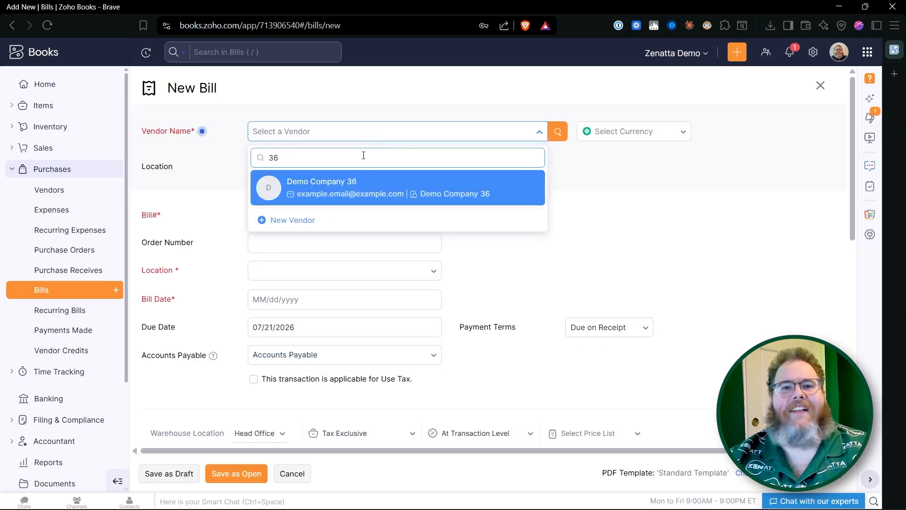
click(376, 178)
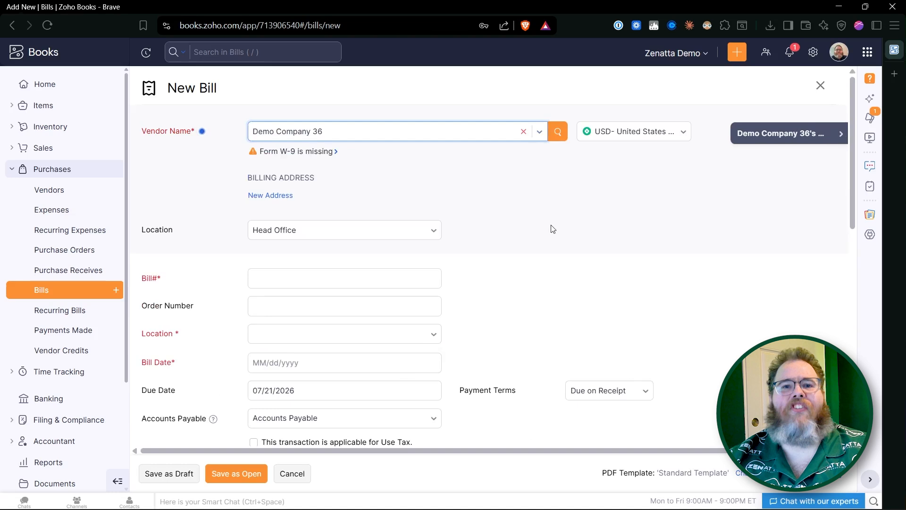
- Enter B-1001 as the bill number and set the required bill location to B
click(415, 278)
text(B-1001)
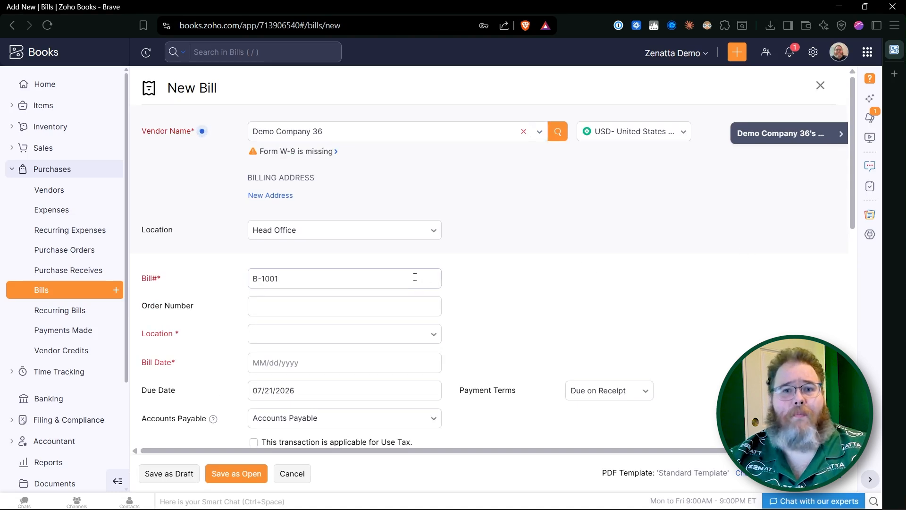
scroll(377, 280, down, 1)
click(275, 283)
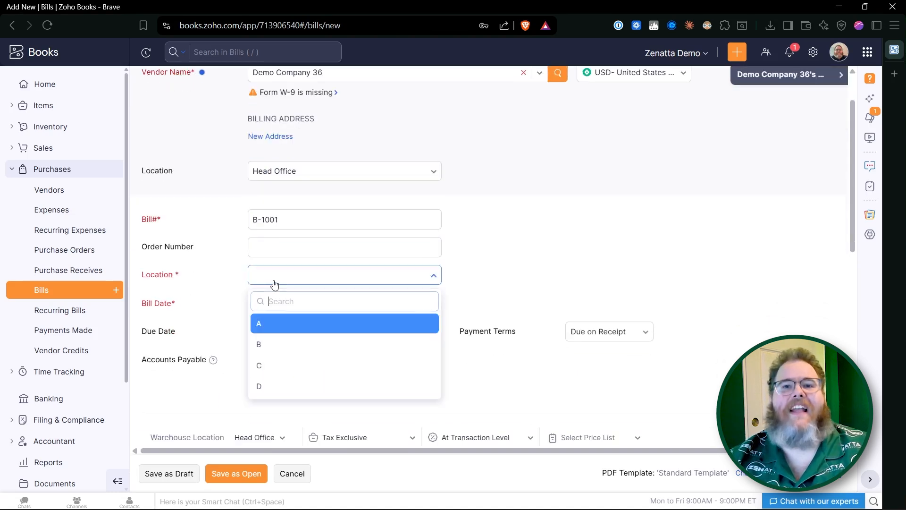
click(269, 344)
- Set the bill date to 07/08/2026 and the payment terms to Net 30
click(299, 305)
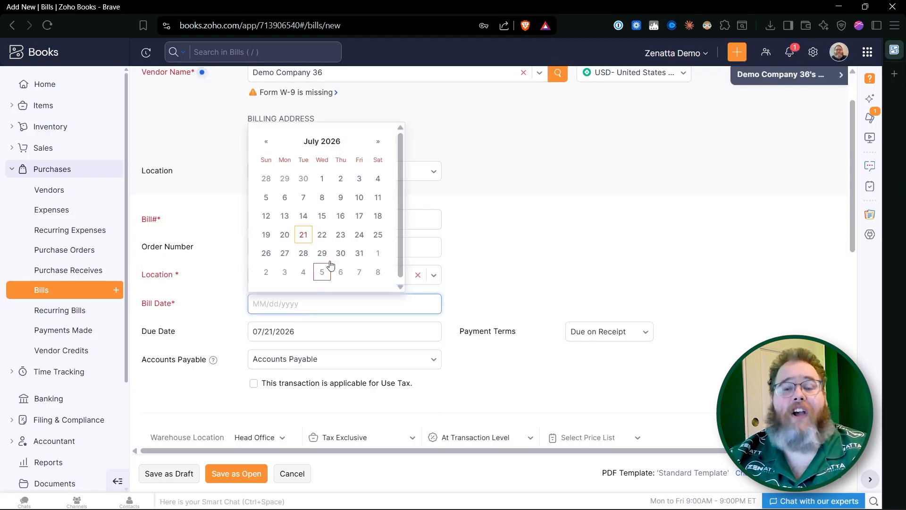
click(321, 197)
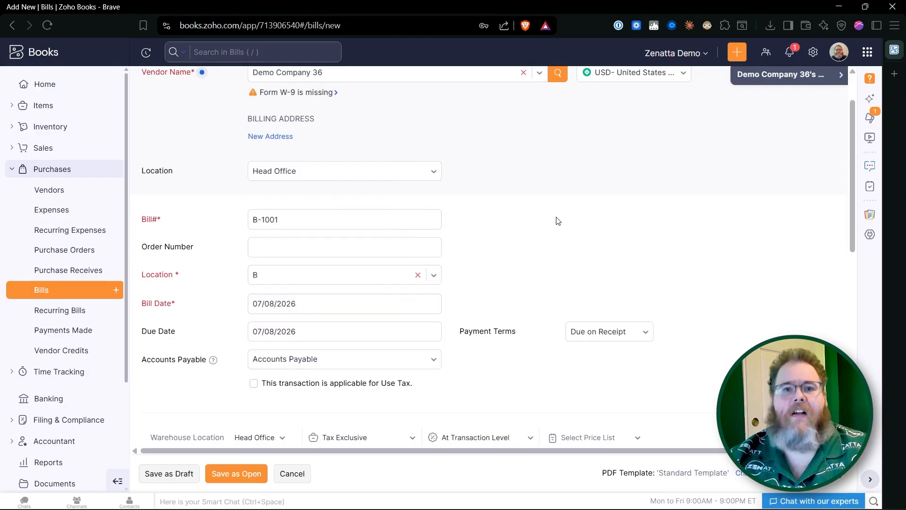
scroll(616, 271, down, 1)
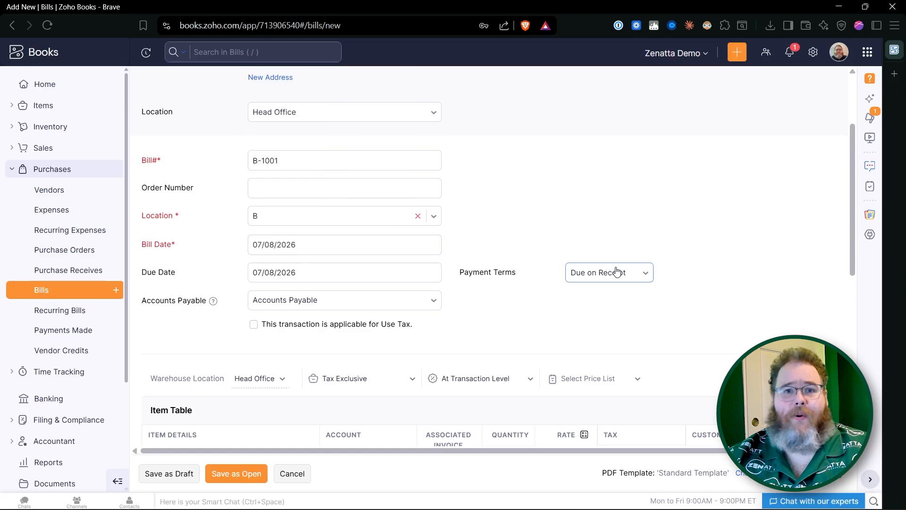
click(616, 272)
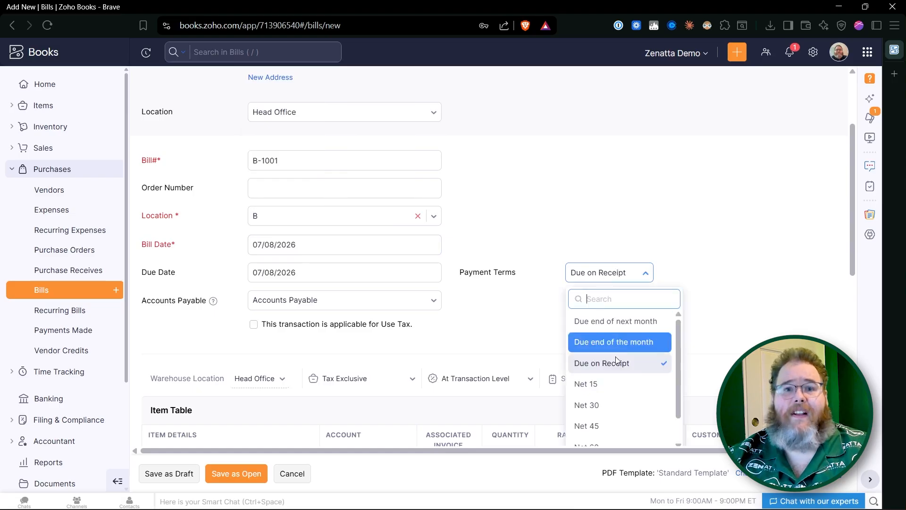
click(598, 403)
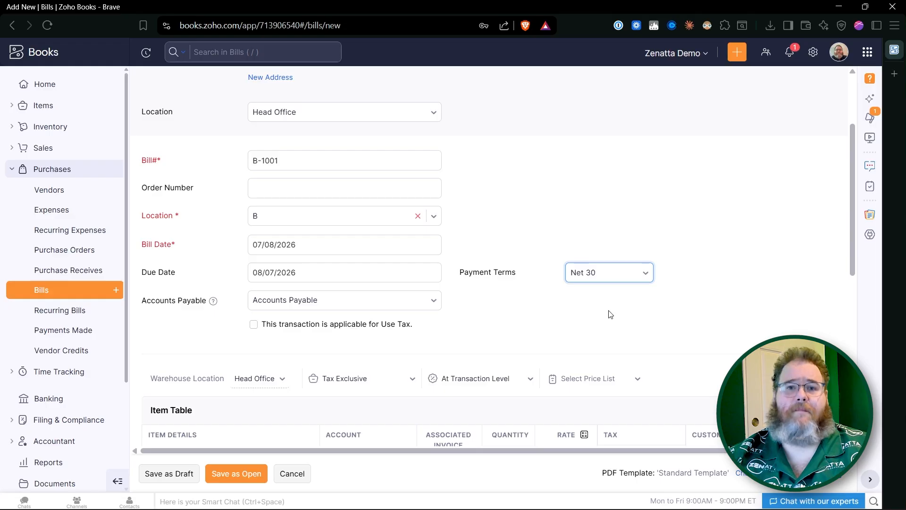
- Enter a Q3 Services line in the bill's item table with a rate of 2400
scroll(472, 331, down, 3)
click(279, 316)
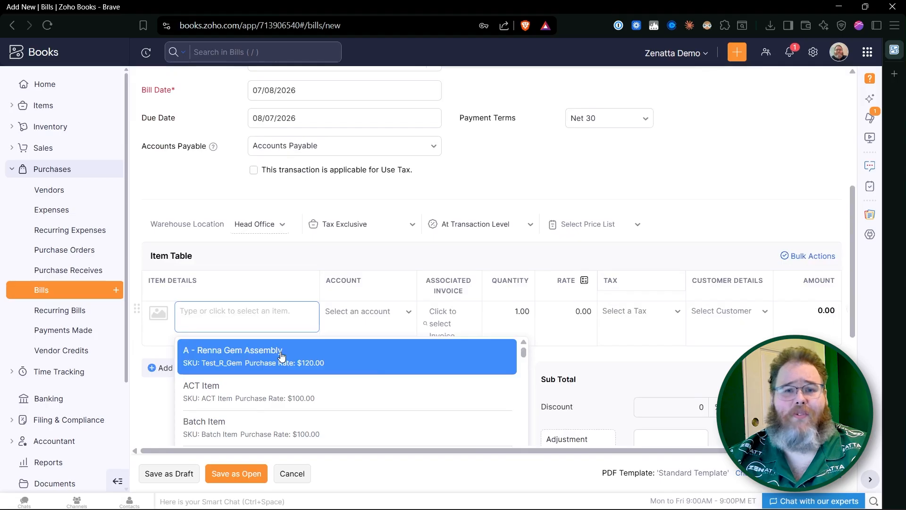
text(Q3 Ser)
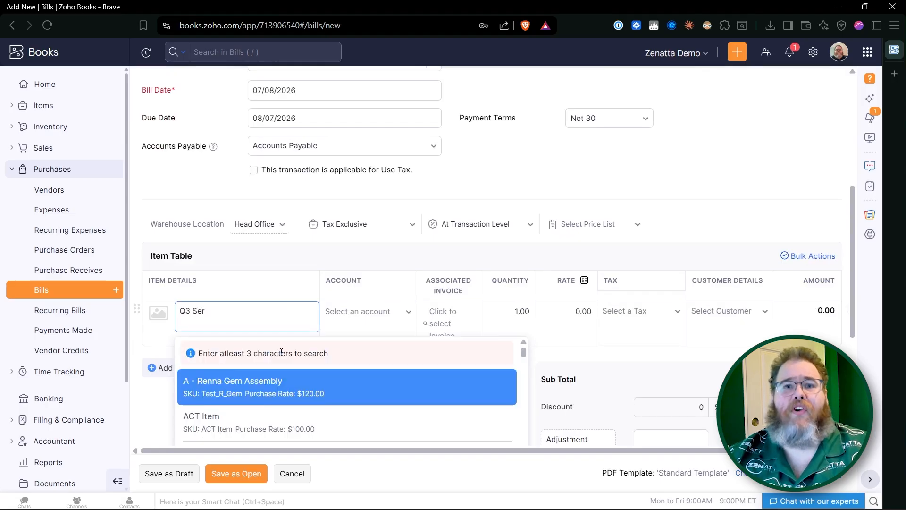
text(vices)
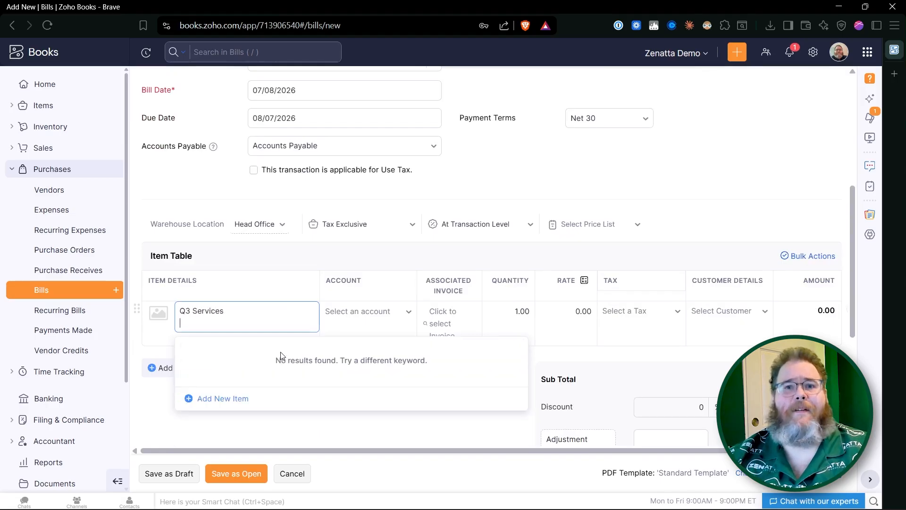
click(579, 311)
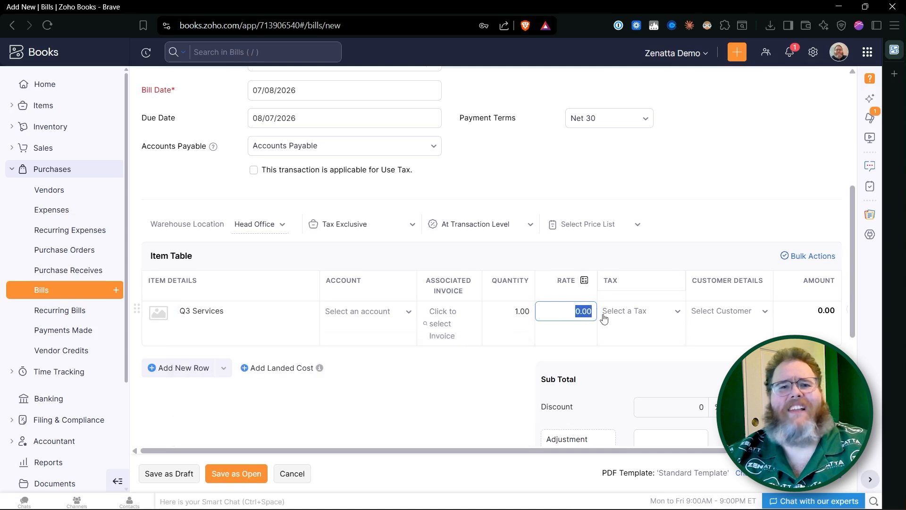
text(2)
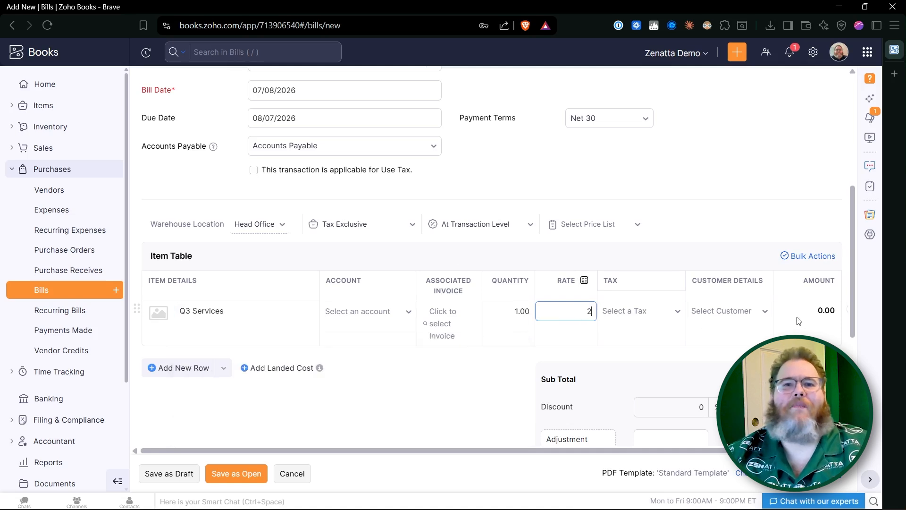
text(400)
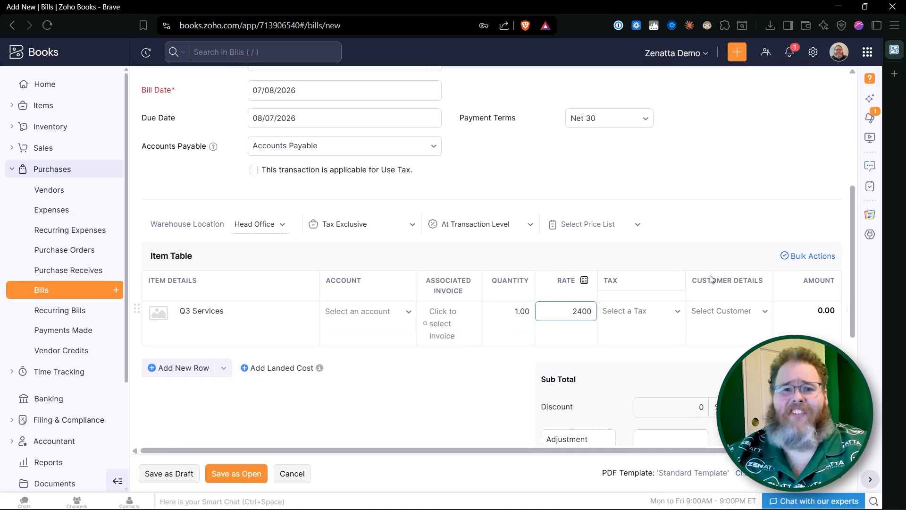
key(Tab)
scroll(694, 316, down, 3)
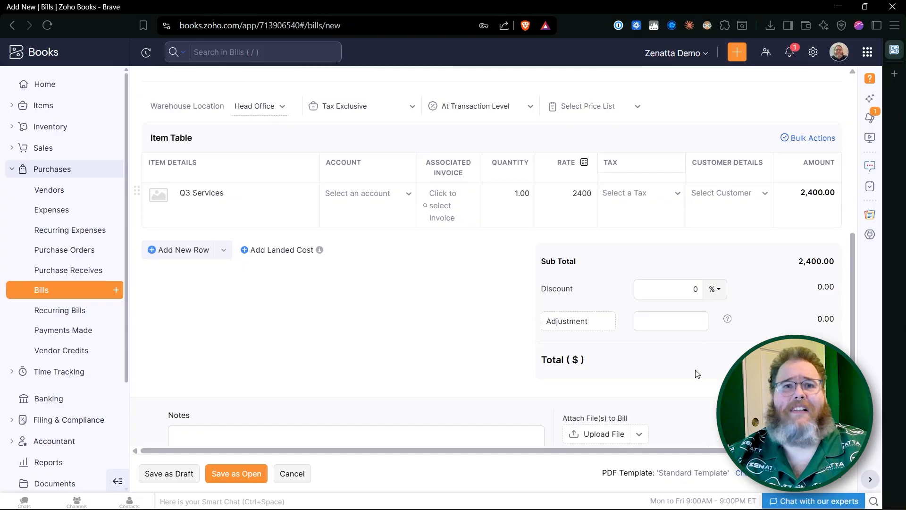
- Assign the Q3 Services line to the Cost of Goods Sold account
scroll(661, 374, up, 1)
click(390, 257)
text(co)
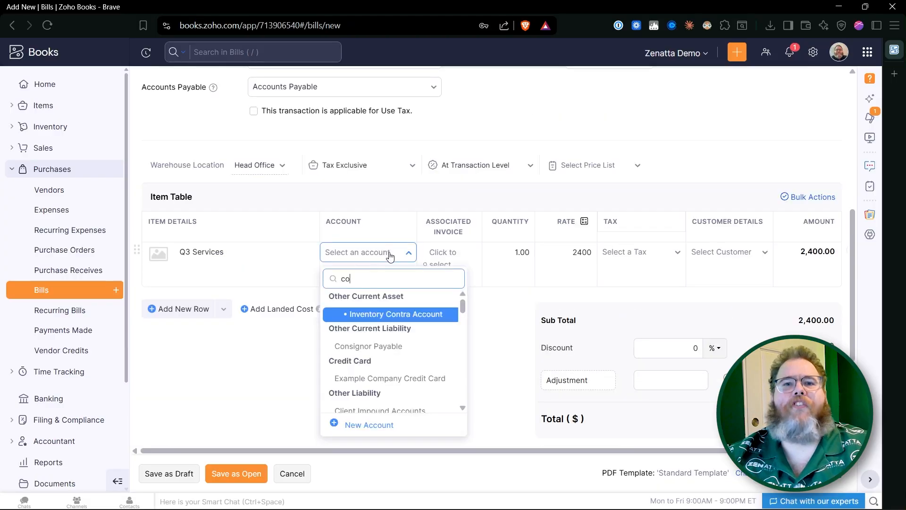
text(st)
click(391, 313)
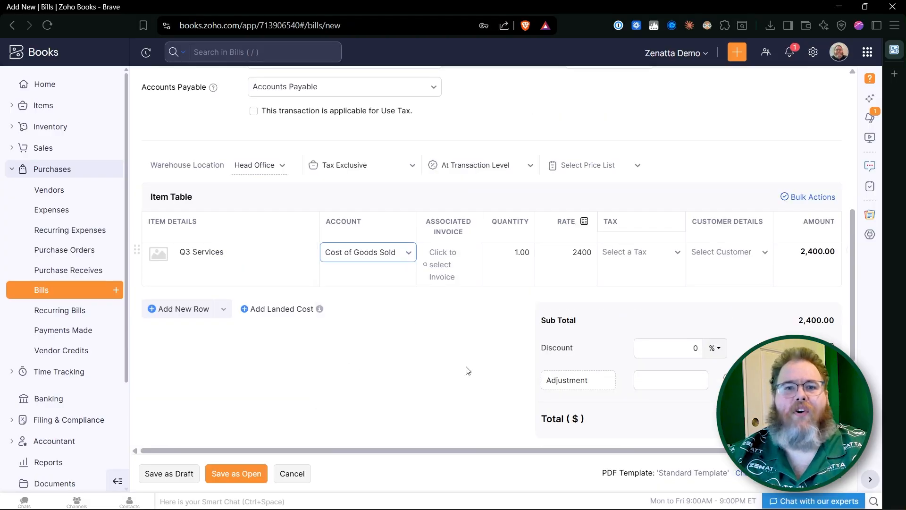
- Check the bill's line item, total and notes area, and save the bill as open
scroll(470, 356, down, 1)
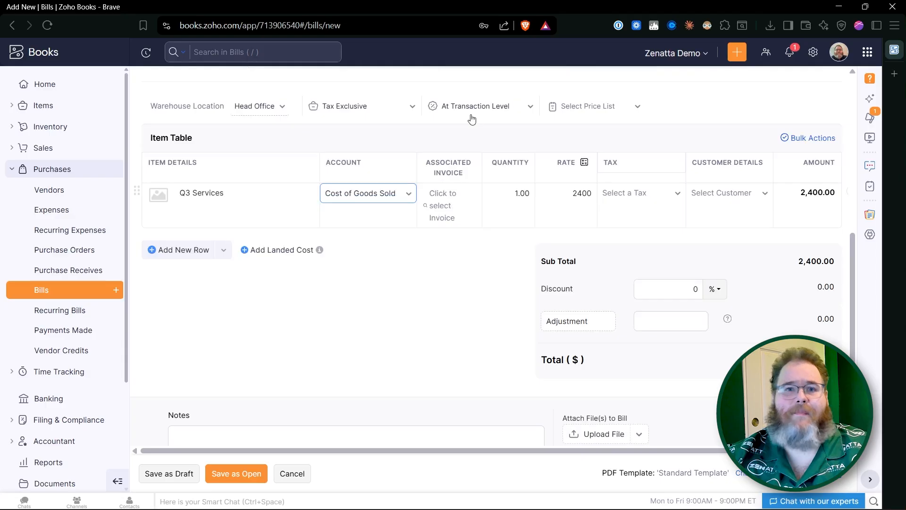
scroll(484, 333, down, 1)
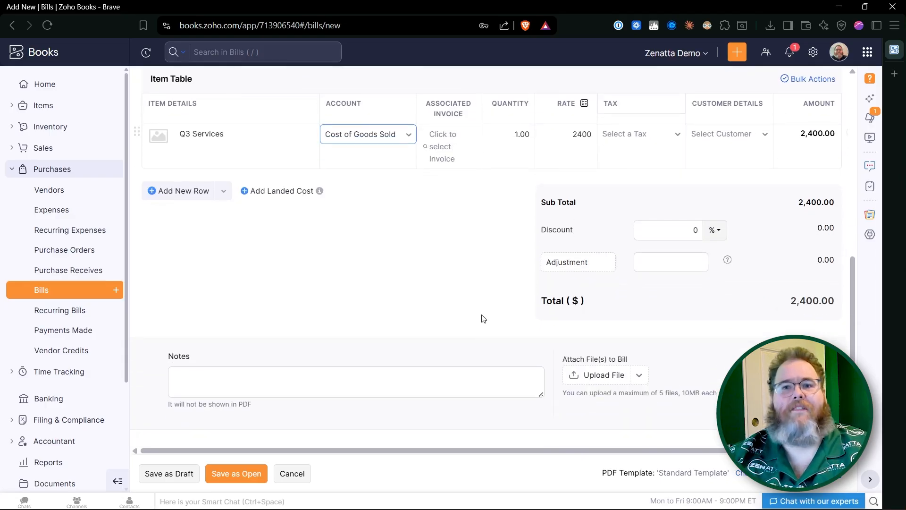
scroll(484, 317, up, 2)
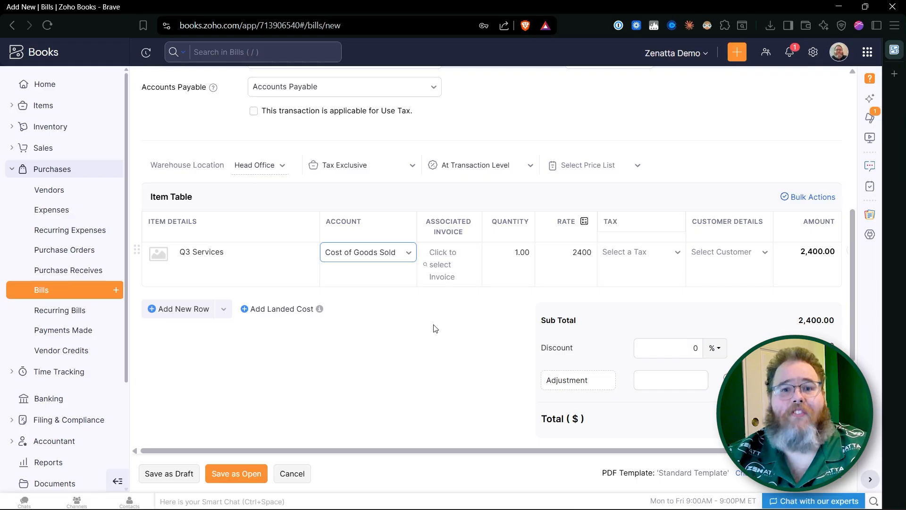
scroll(434, 328, down, 3)
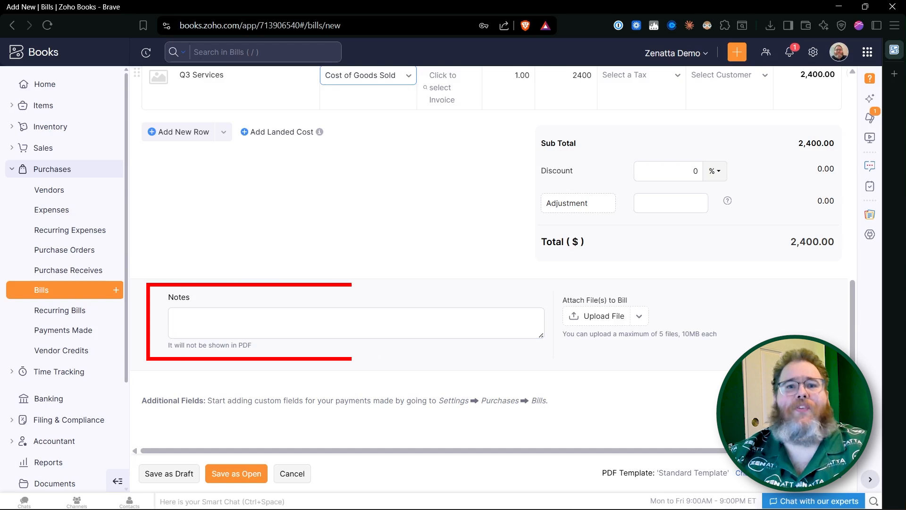
click(257, 475)
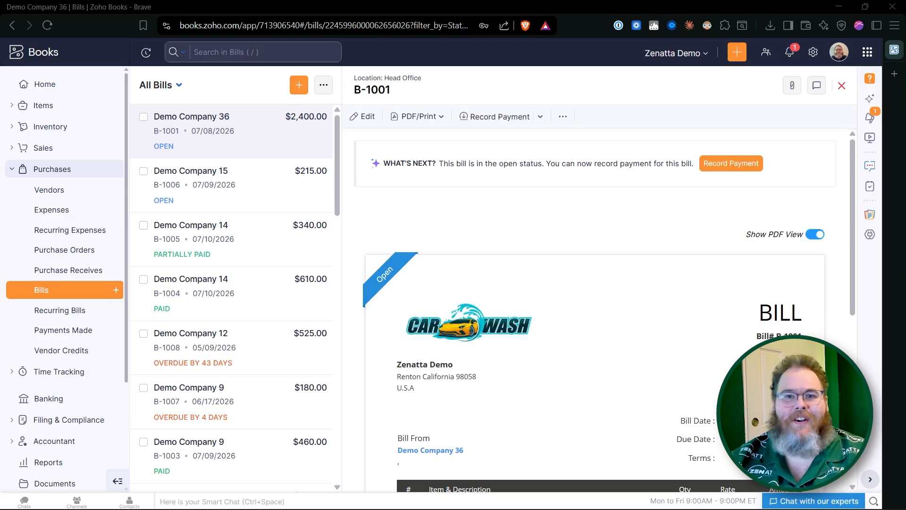
- Start recording a payment for bill B-1001 and set its payment mode to Bank Remittance
click(711, 166)
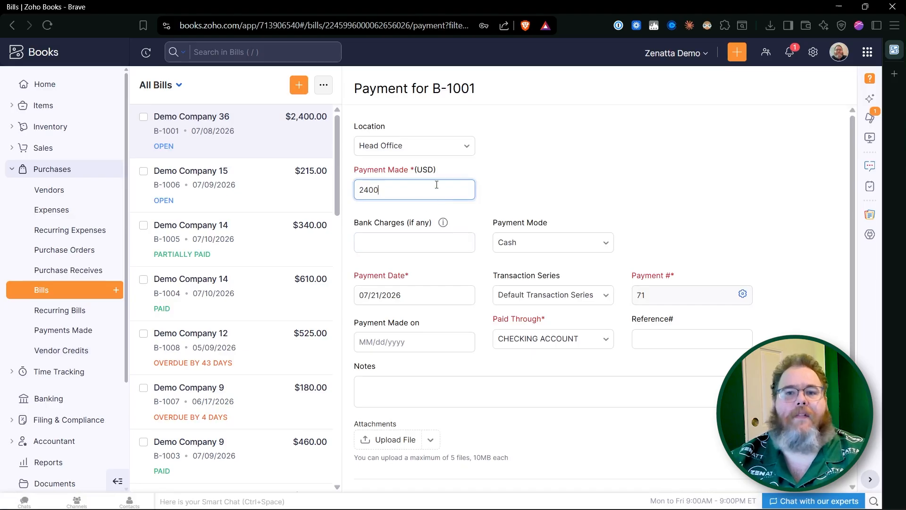
click(432, 242)
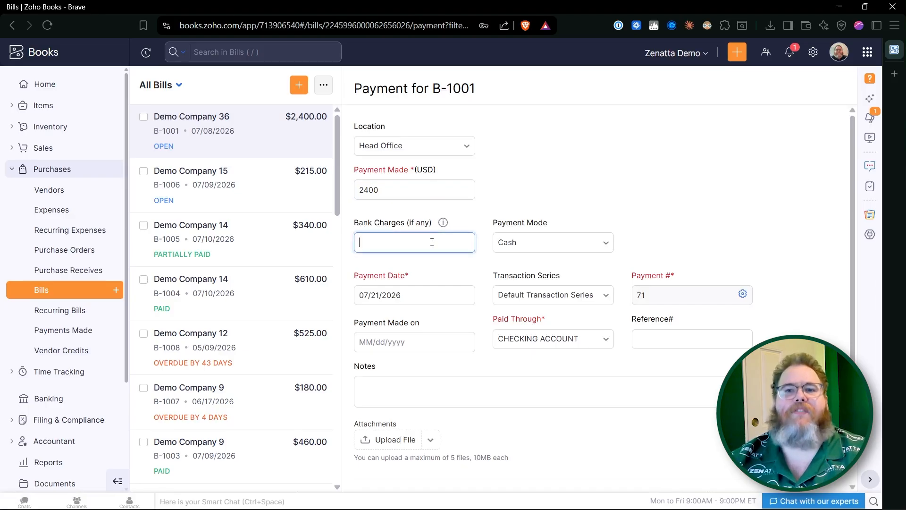
click(606, 243)
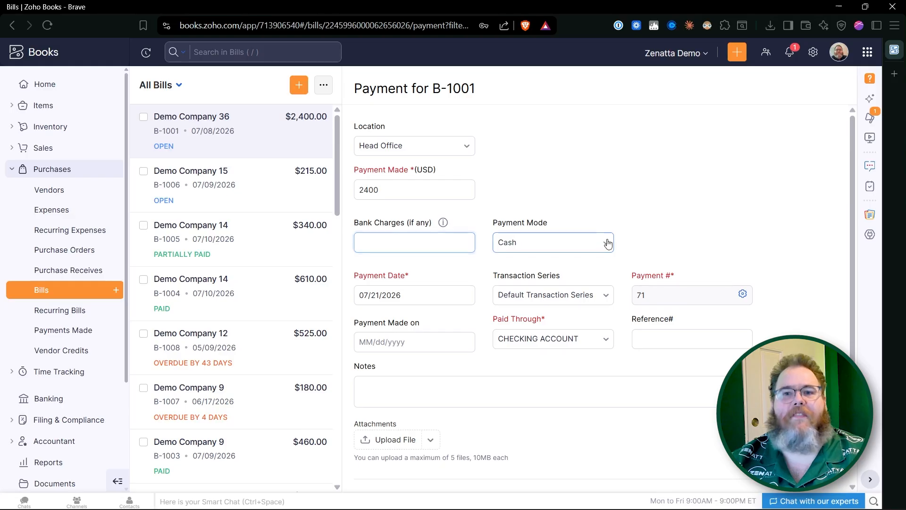
click(573, 292)
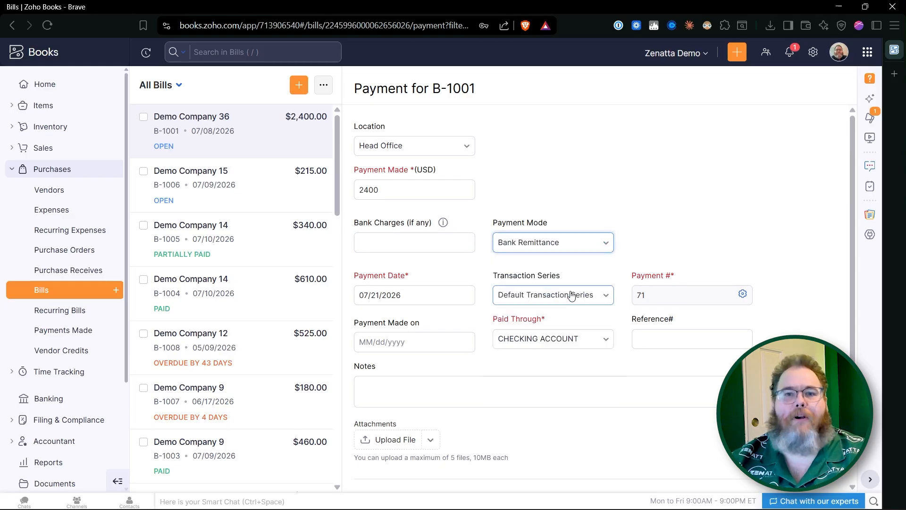
- Set the account the bill payment is paid through to ZenOtter Business Checking
scroll(657, 206, down, 1)
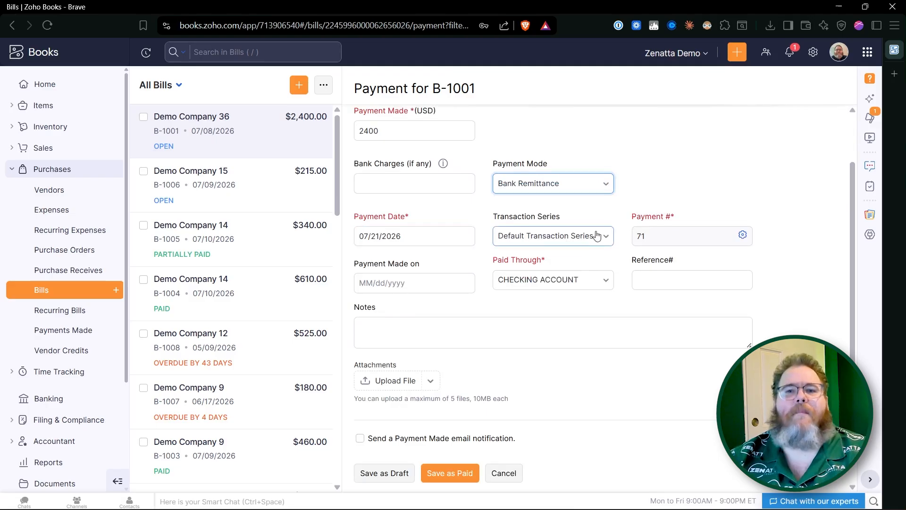
click(602, 281)
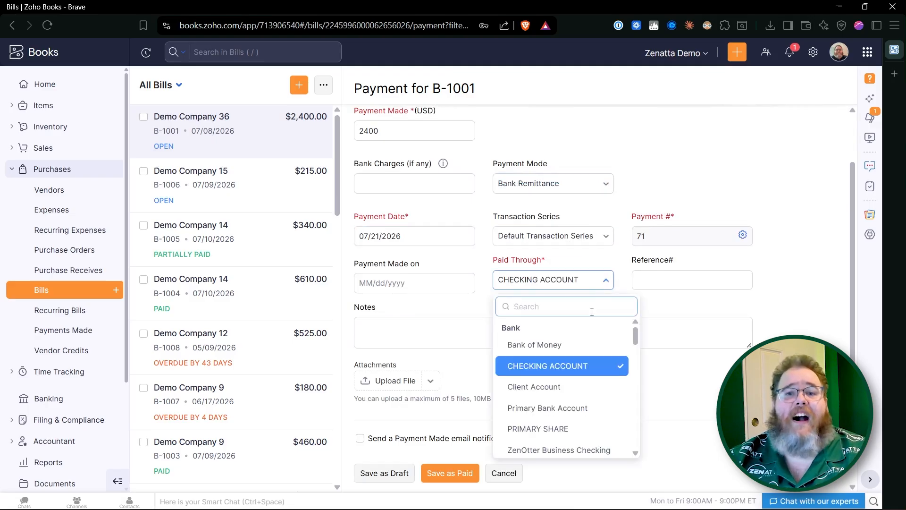
scroll(585, 358, down, 1)
click(612, 399)
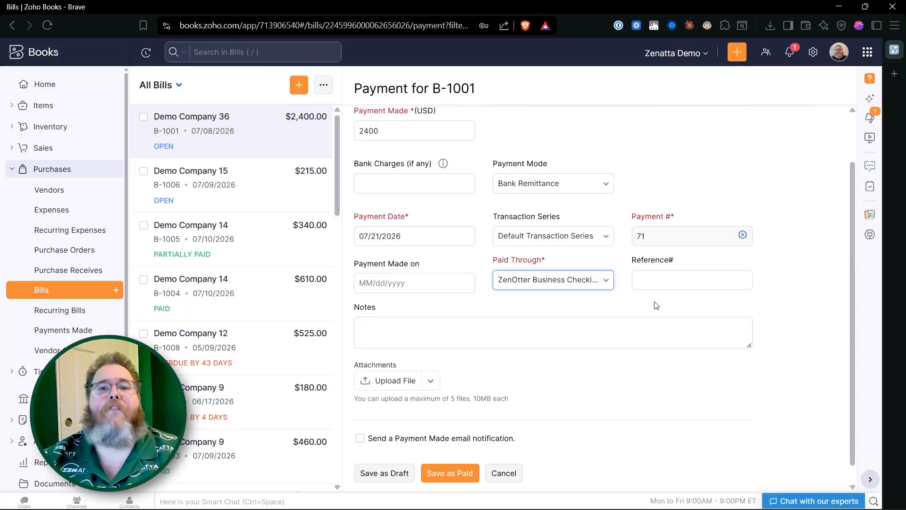
- Set the reference number of the payment for bill B-1001 to 1001
click(651, 282)
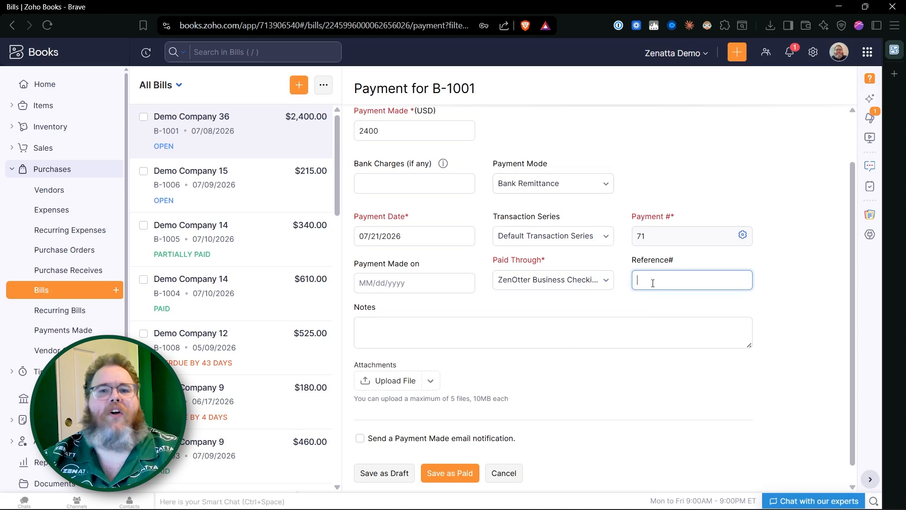
text(001)
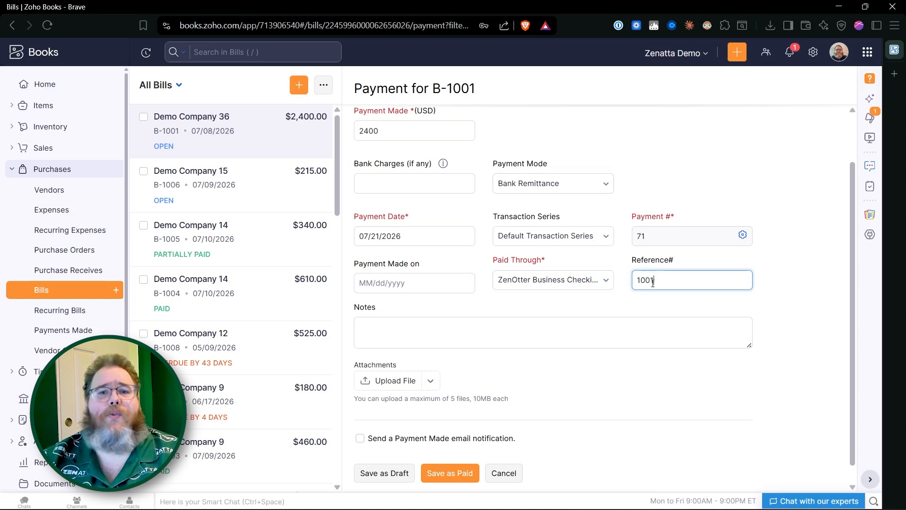
click(585, 312)
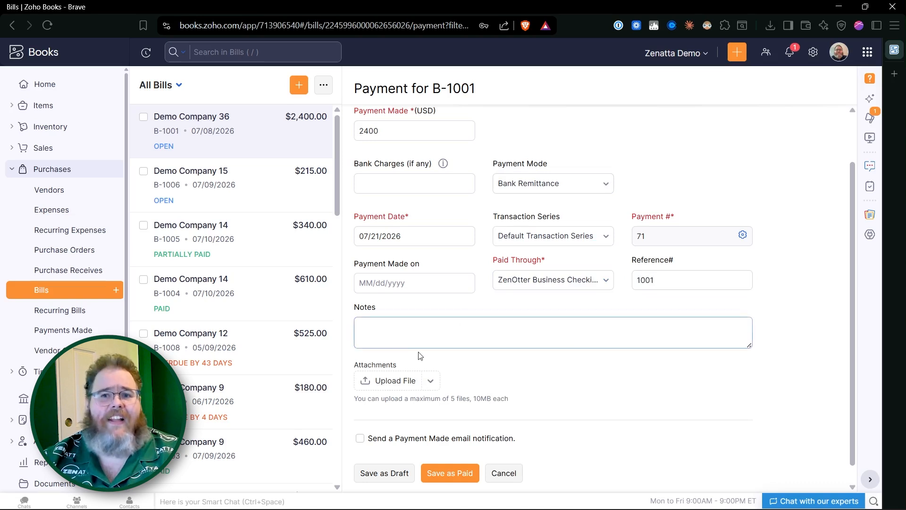
scroll(476, 380, down, 1)
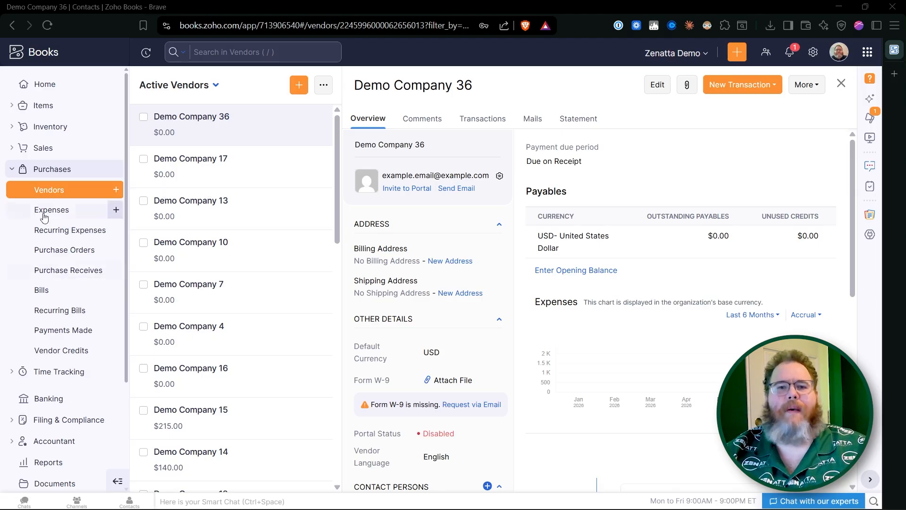
- Open the ZenOtter Business Checking account from the banking overview
click(58, 398)
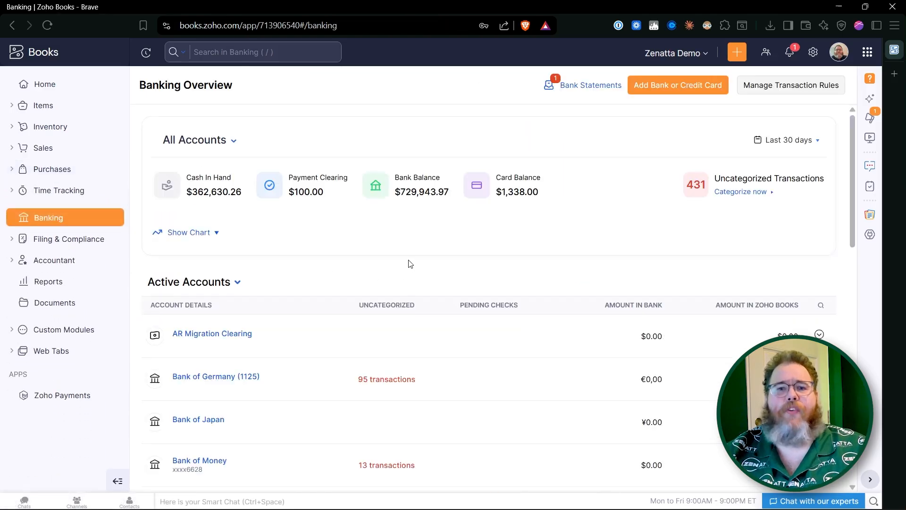
scroll(395, 324, down, 9)
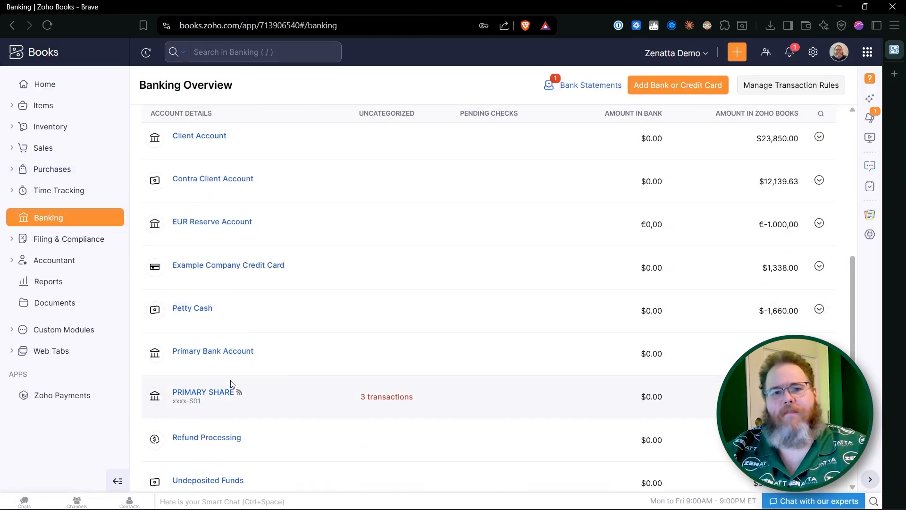
scroll(232, 384, down, 6)
click(246, 254)
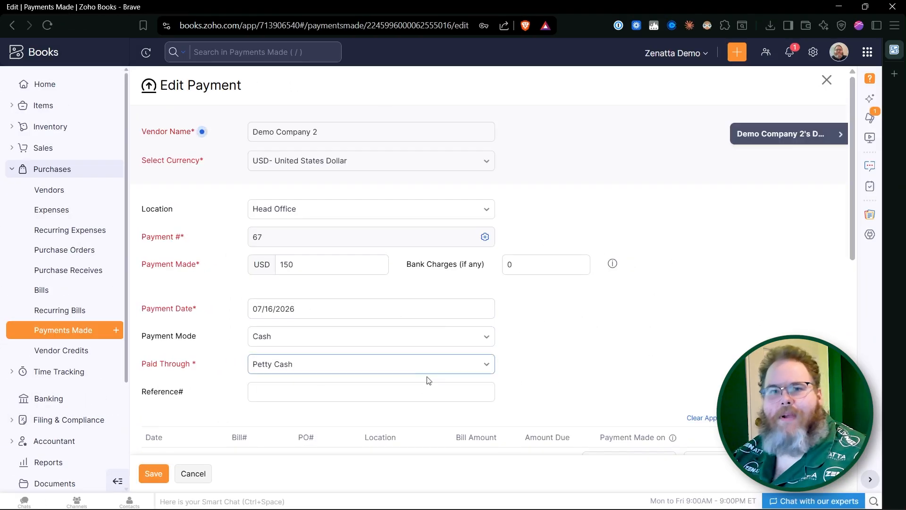
- Change the account that Demo Company 2's $150 payment is paid through to ZenOtter Business Checking, and save the payment
click(367, 367)
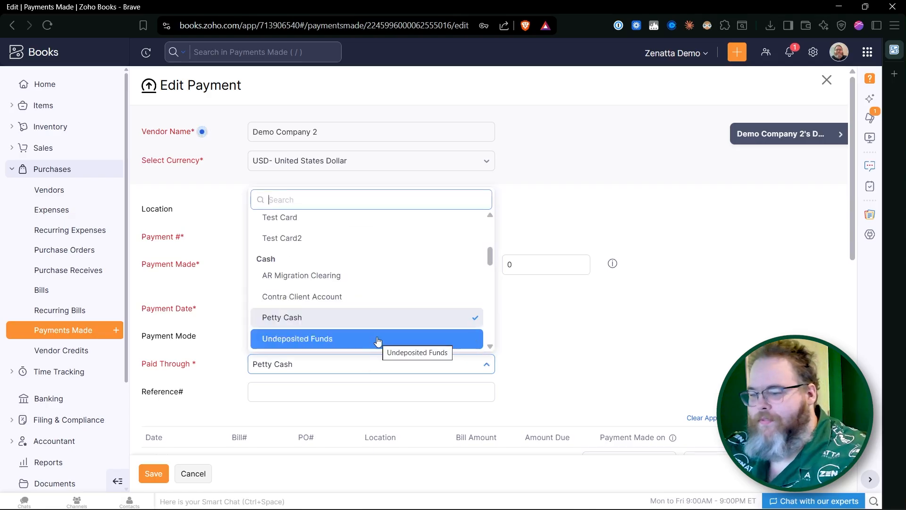
text(checking)
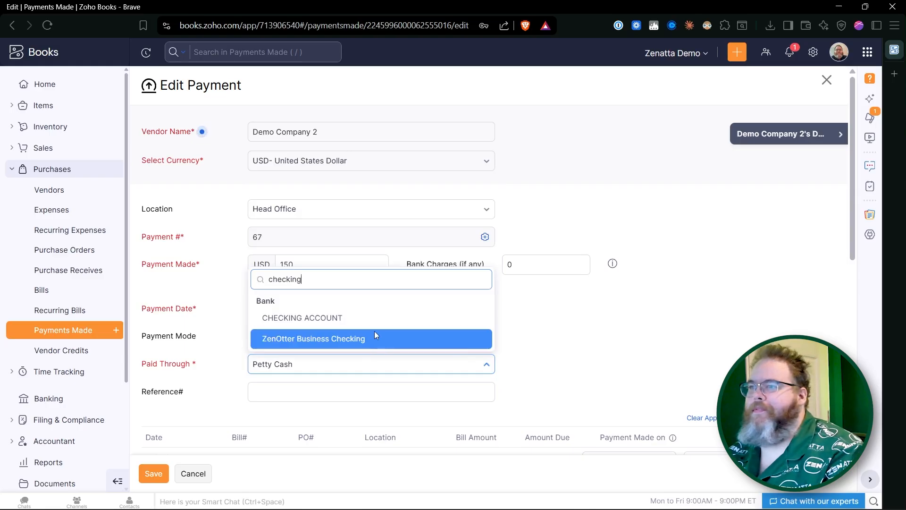
click(376, 338)
click(161, 474)
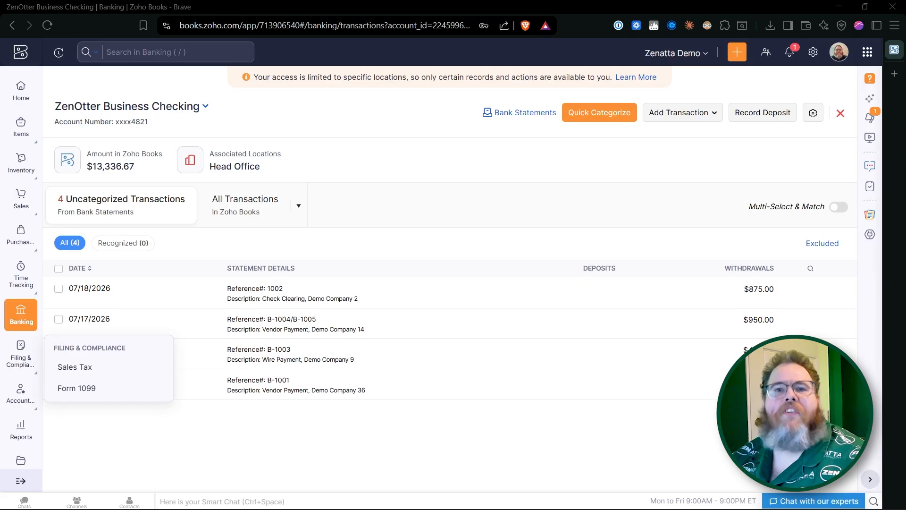
- Match the $875.00 check-clearing withdrawal to Demo Company 2's vendor payment, and review possible matches for the B-1001 and B-1003 withdrawals
click(378, 296)
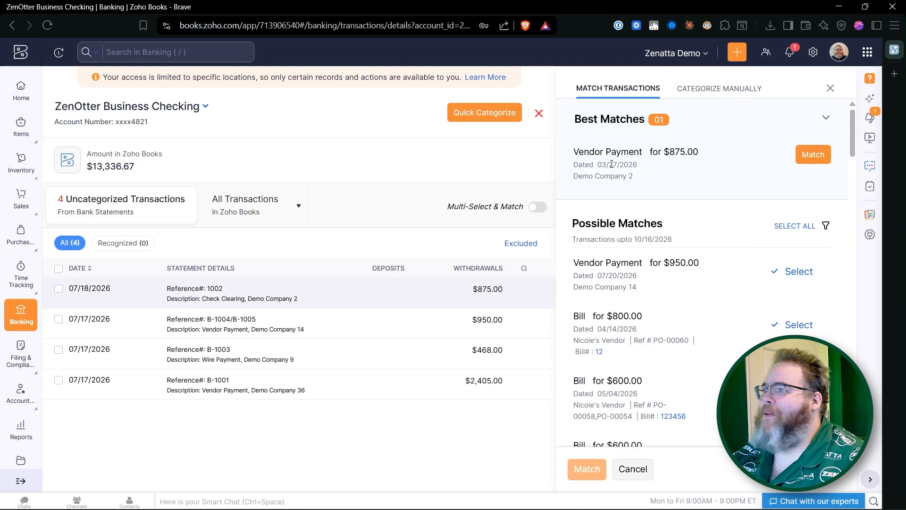
drag(597, 164, 638, 169)
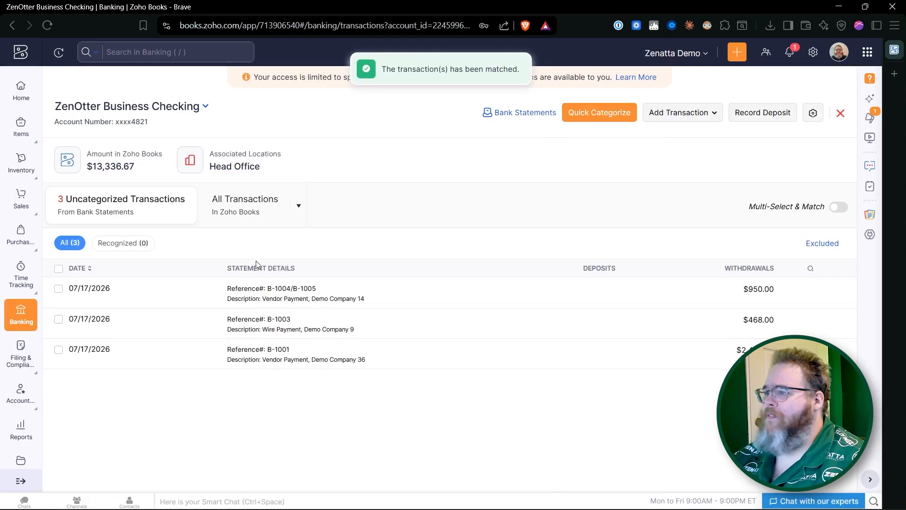
click(479, 355)
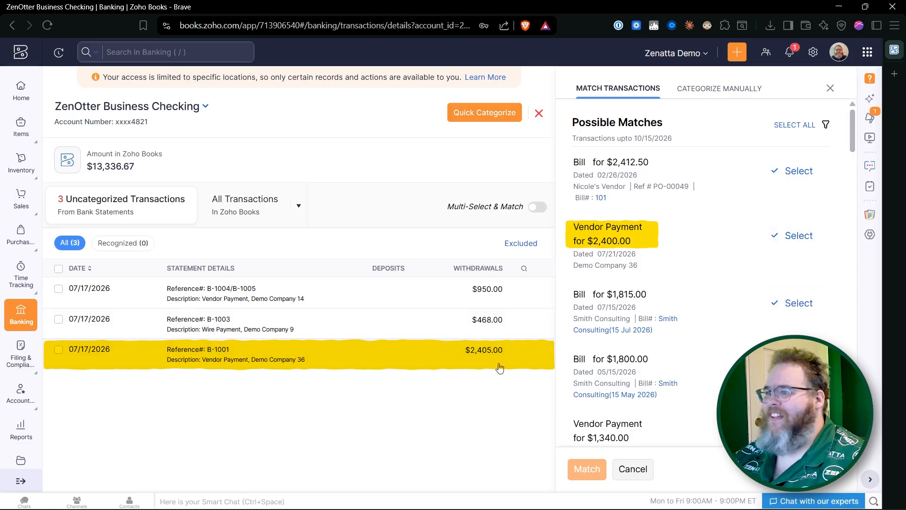
click(325, 331)
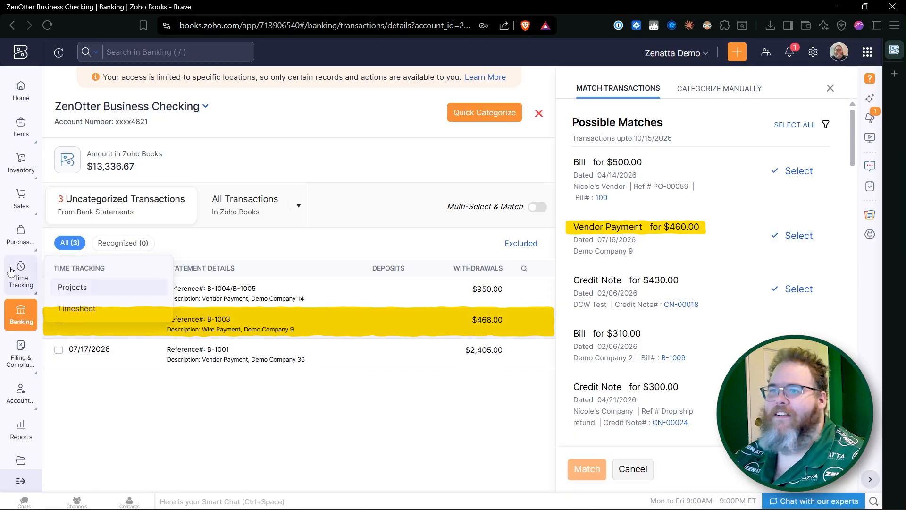
- Add bank charges of 5 to Demo Company 36's $2,400.00 payment for bill B-1001 and save it
mouse_move(26, 236)
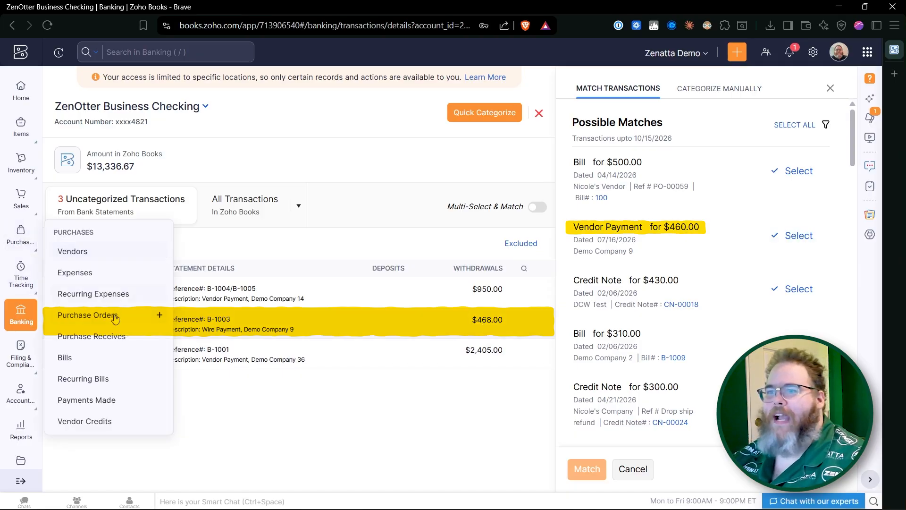
click(97, 401)
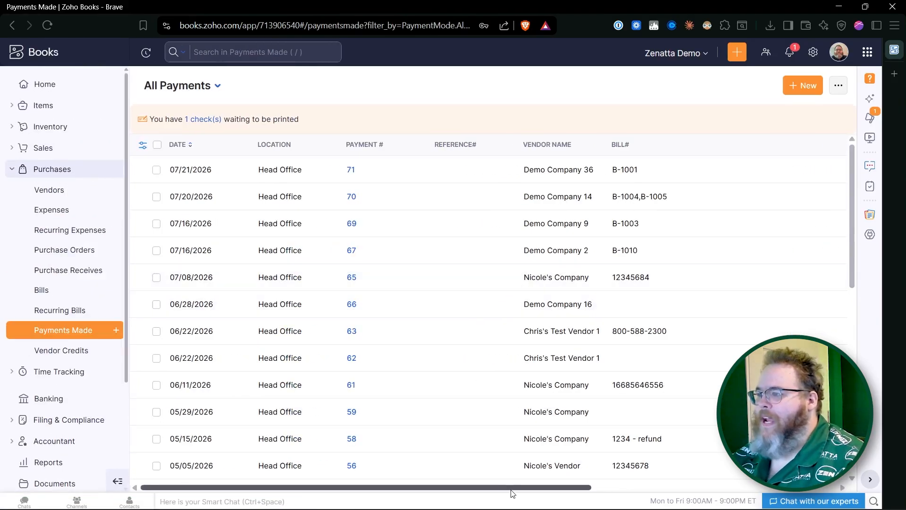
drag(512, 488, 658, 487)
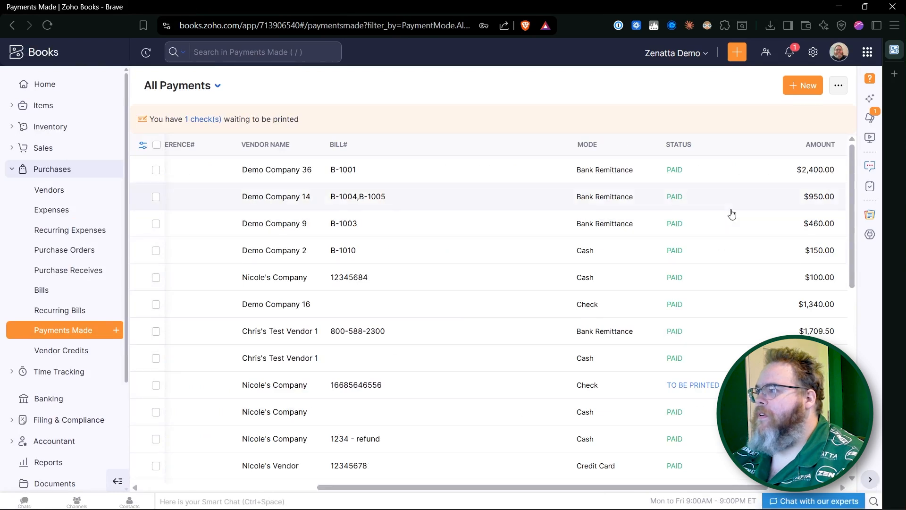
click(736, 170)
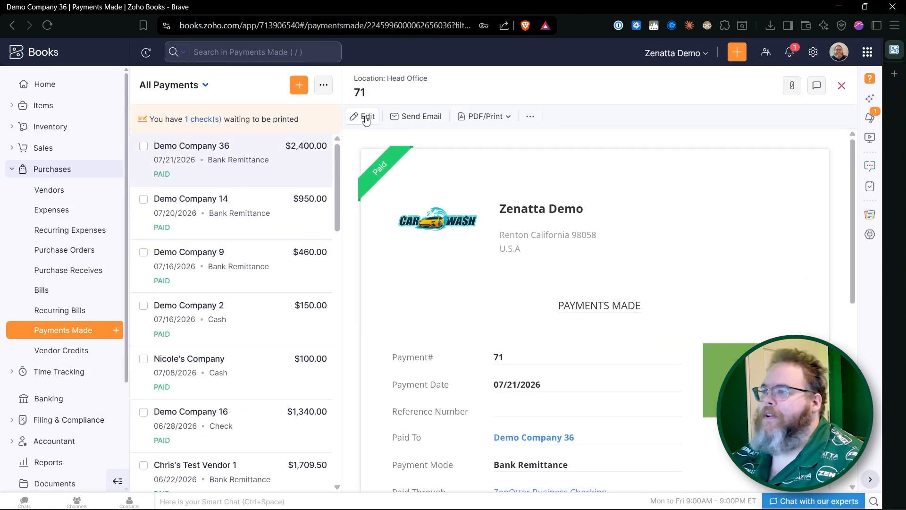
click(365, 116)
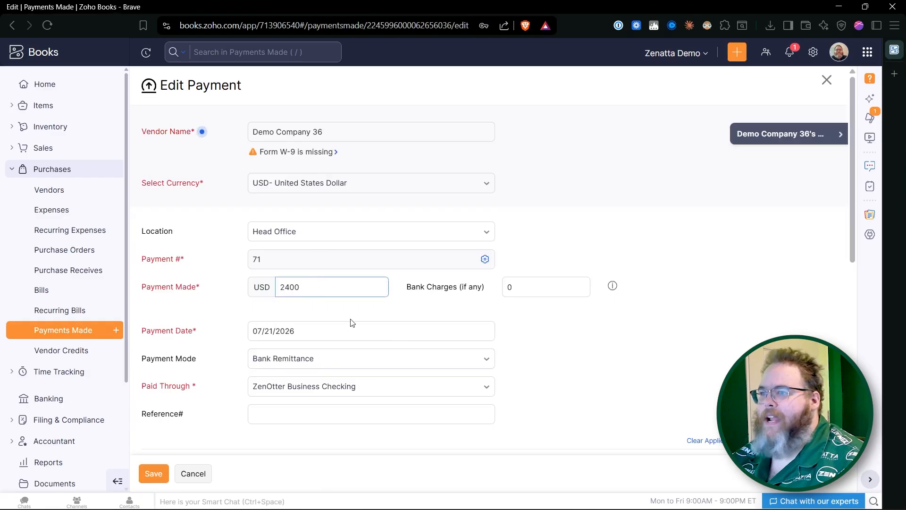
click(559, 283)
double_click(559, 283)
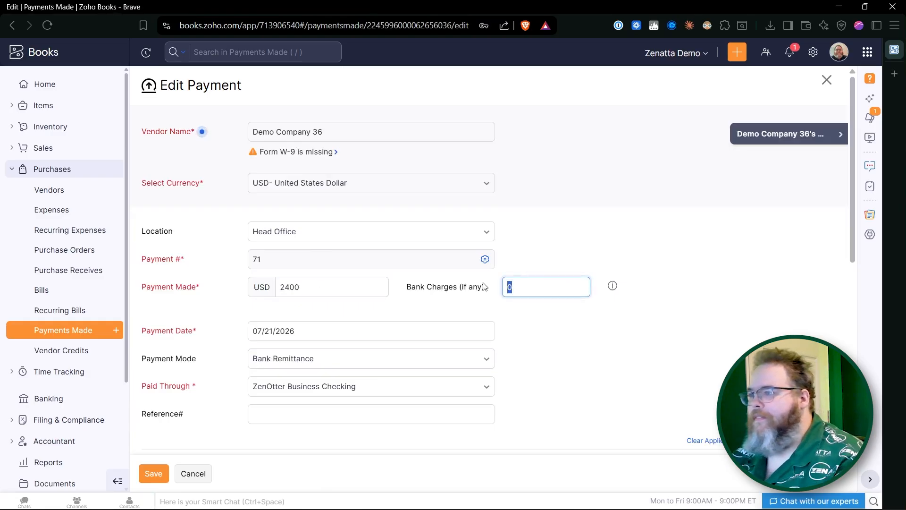
text(5)
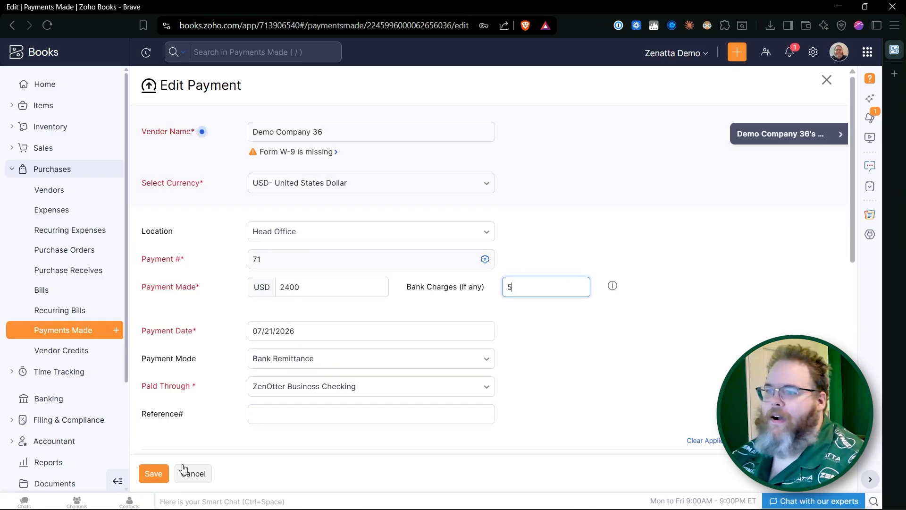
click(156, 474)
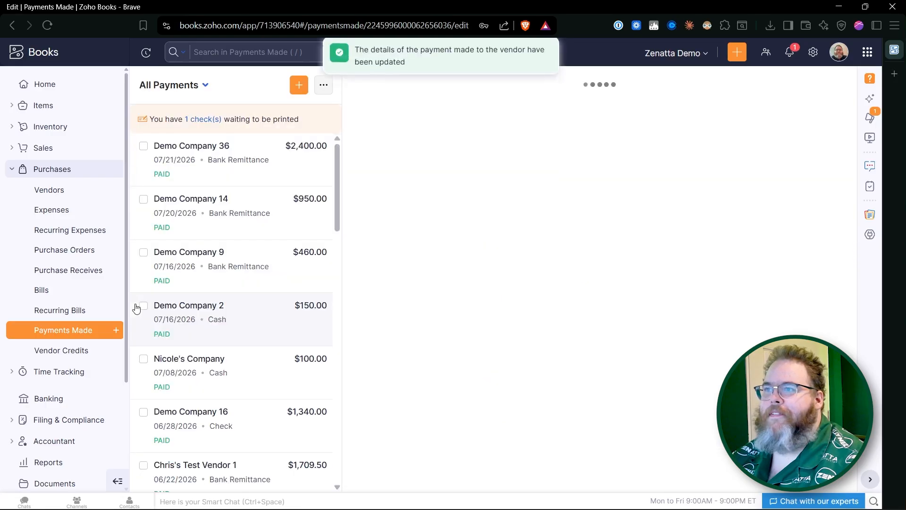
- Add bank charges of 8 to Demo Company 9's $460.00 payment and save it
click(259, 263)
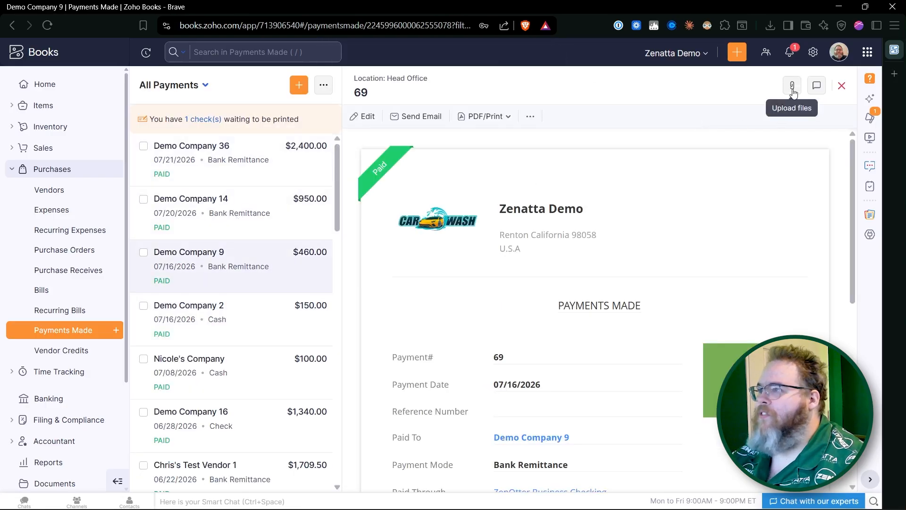
click(363, 119)
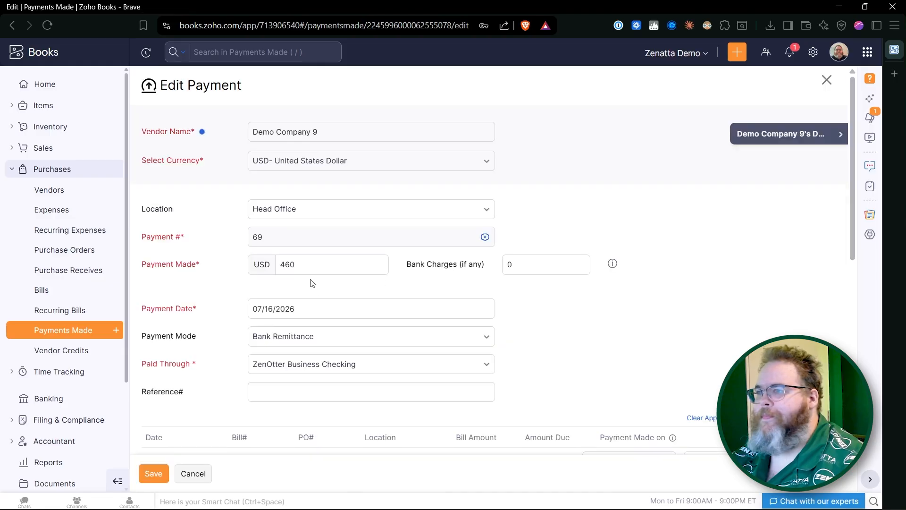
drag(522, 264, 504, 264)
text(8)
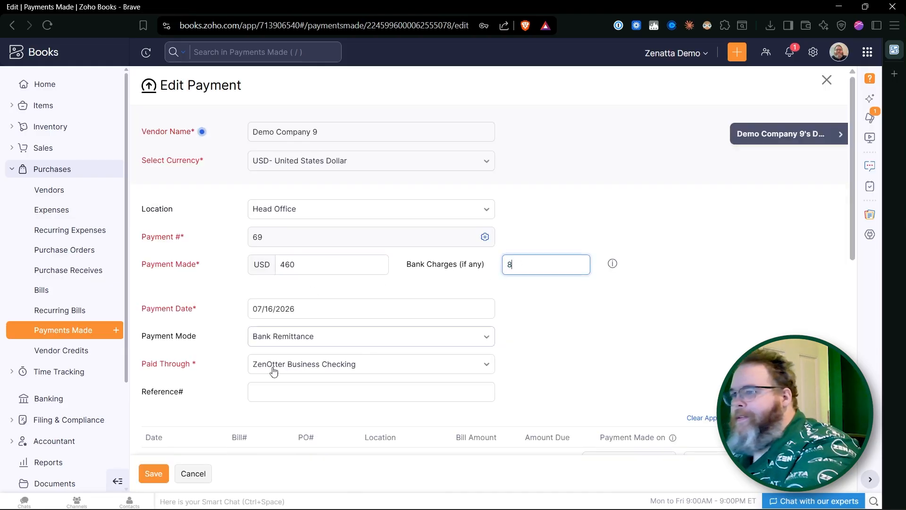
click(153, 473)
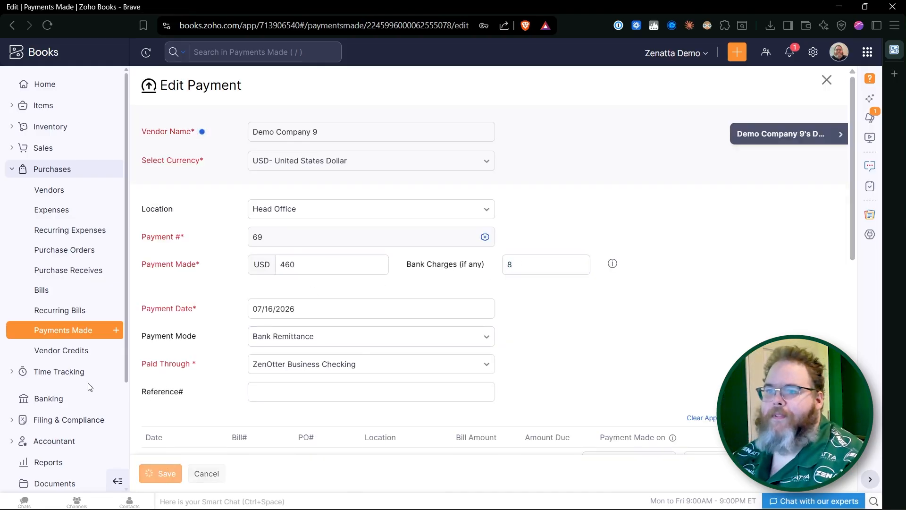
- In the ZenOtter Business Checking account, match the B-1001 withdrawal to Demo Company 36's $2,405.00 vendor payment
click(47, 399)
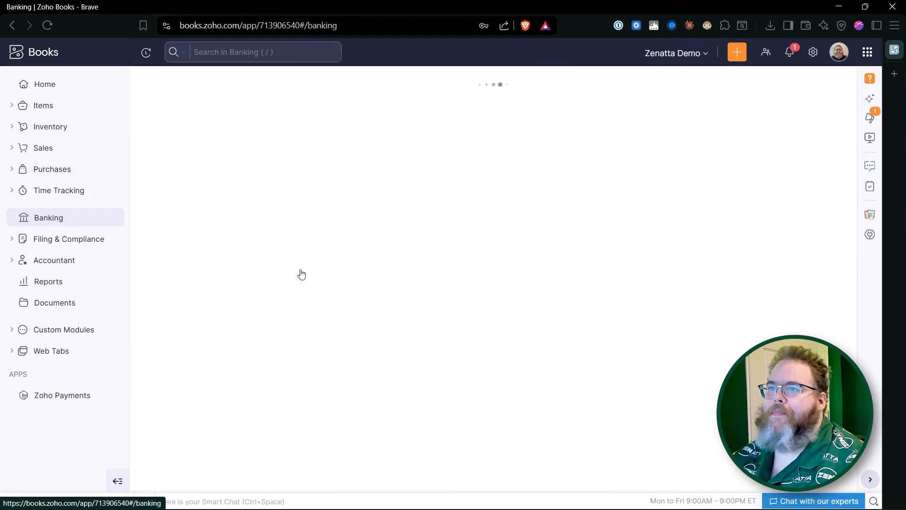
scroll(344, 328, down, 10)
scroll(344, 327, down, 2)
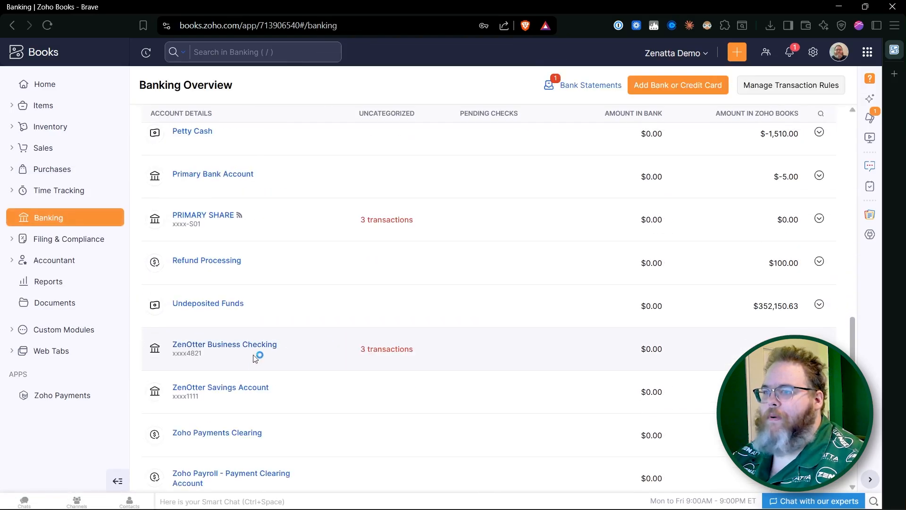
click(253, 349)
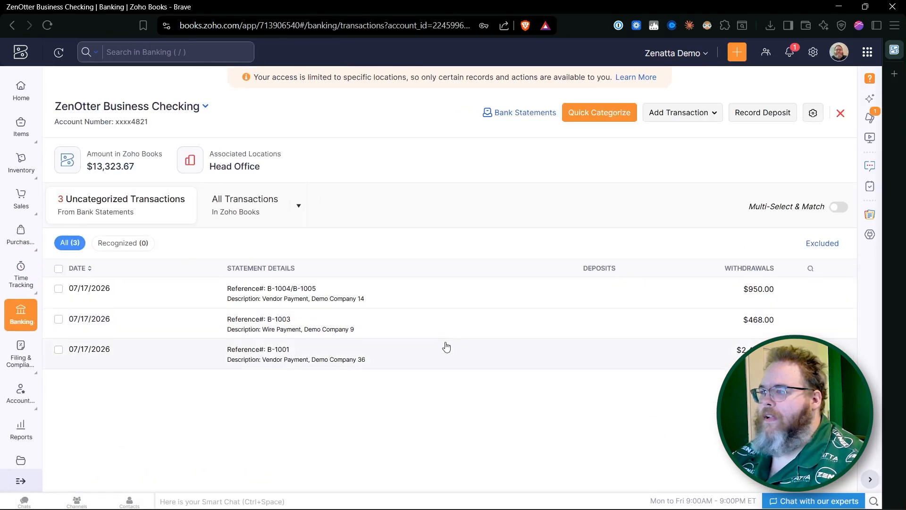
click(439, 349)
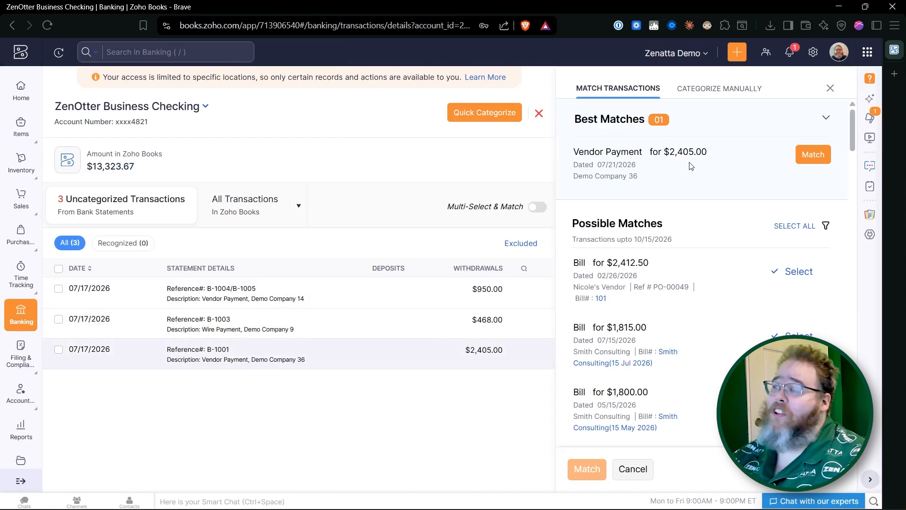
click(807, 154)
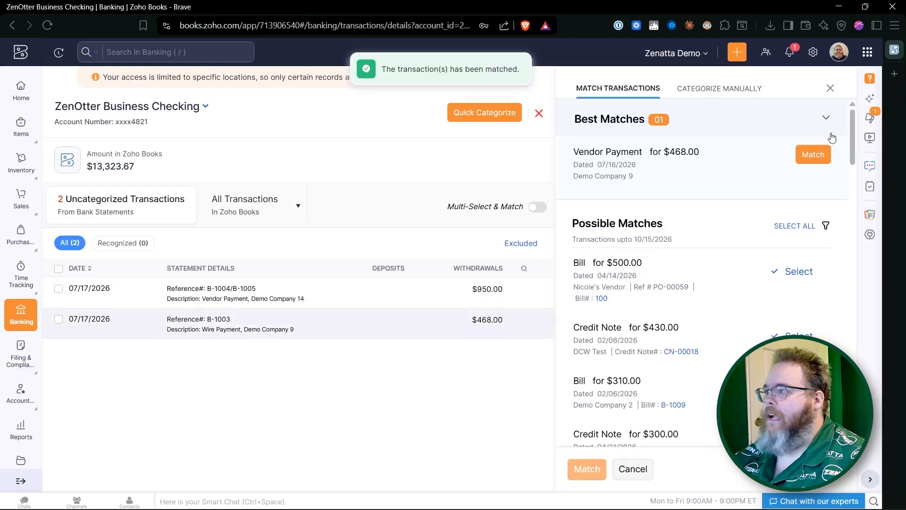
- Match the B-1003 withdrawal to Demo Company 9's $468.00 vendor payment and the B-1004/B-1005 withdrawal to Demo Company 14's $950.00 payment
click(817, 153)
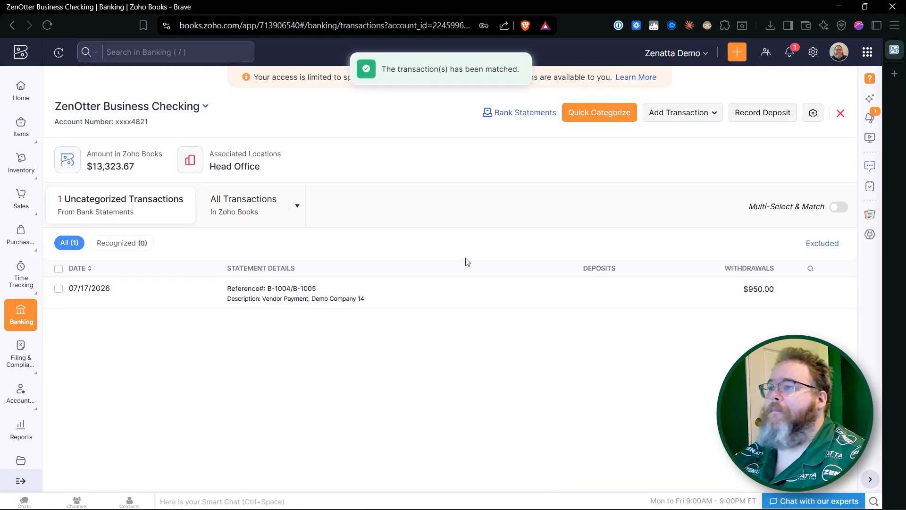
click(461, 307)
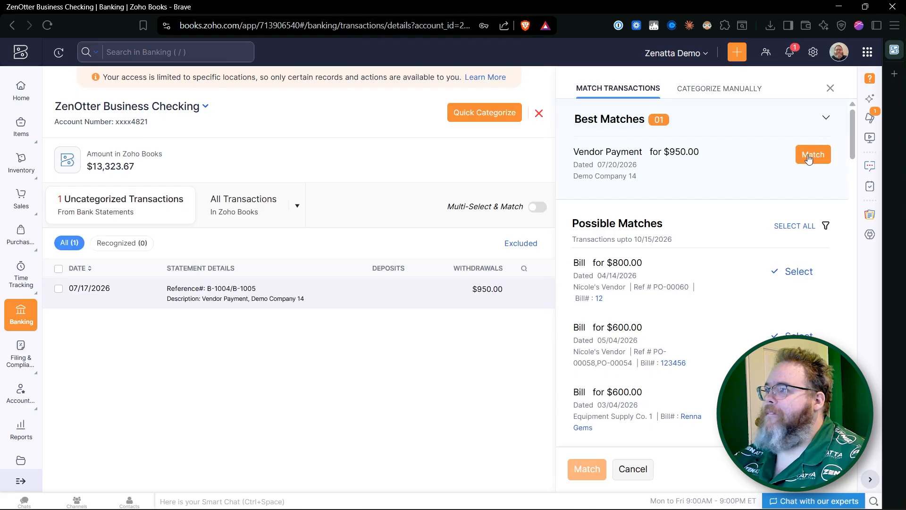
click(809, 156)
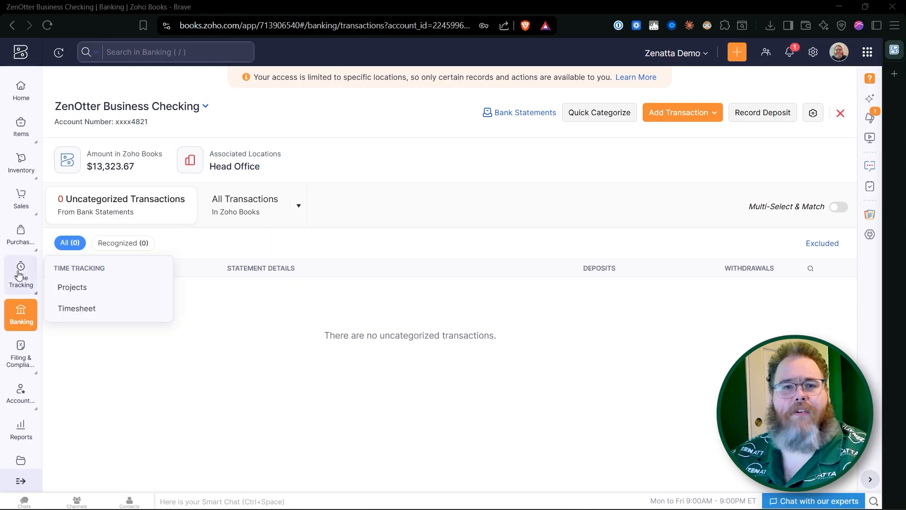
- Open Demo Company 14's vendor transactions and view its $950.00 bill payment
mouse_move(24, 241)
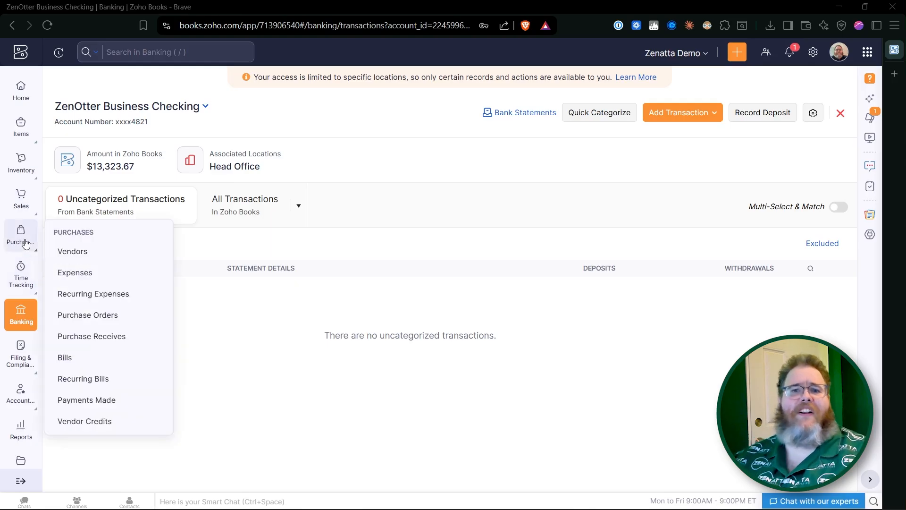
click(66, 256)
scroll(492, 370, down, 3)
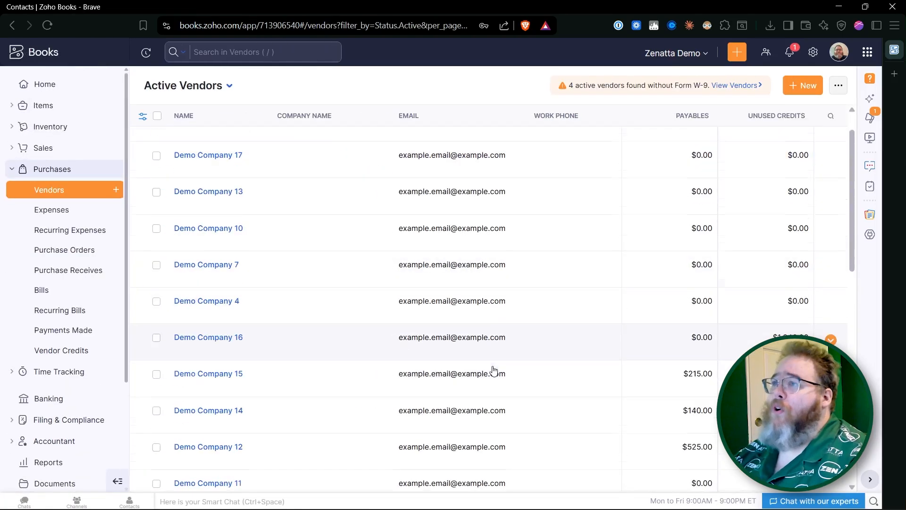
click(200, 316)
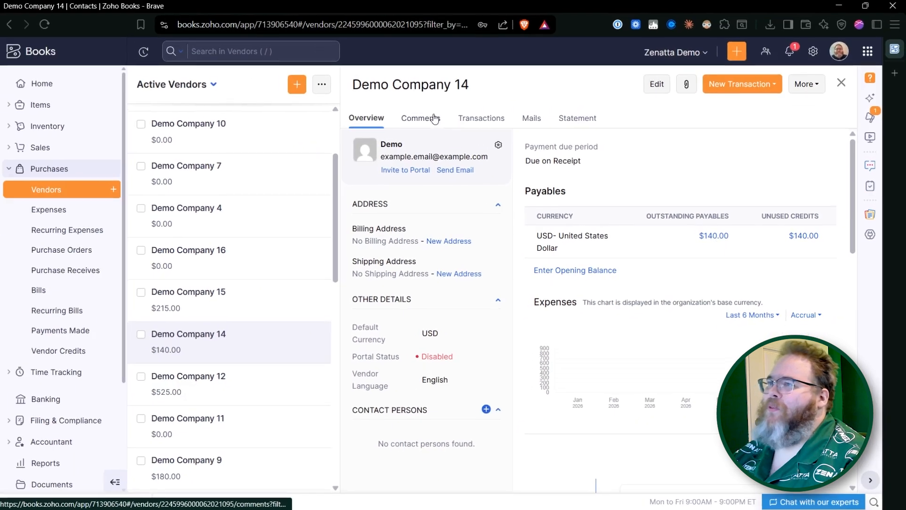
click(473, 121)
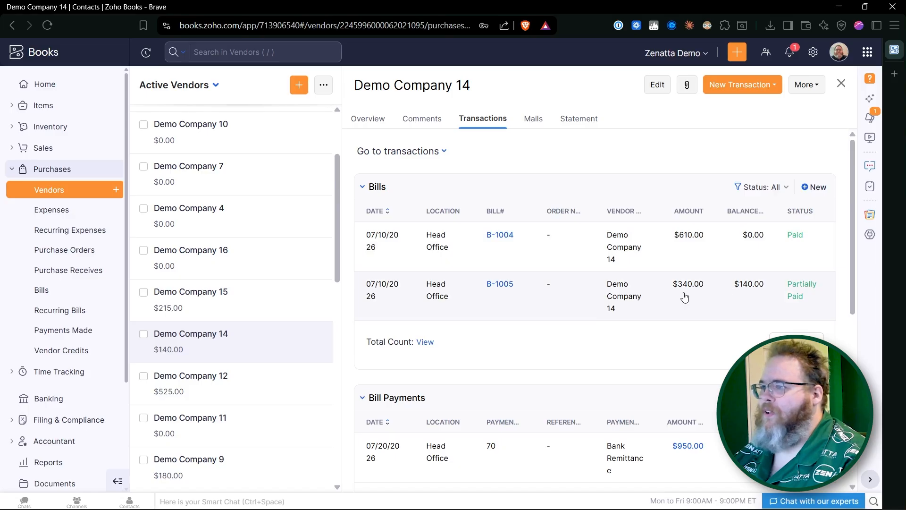
click(517, 448)
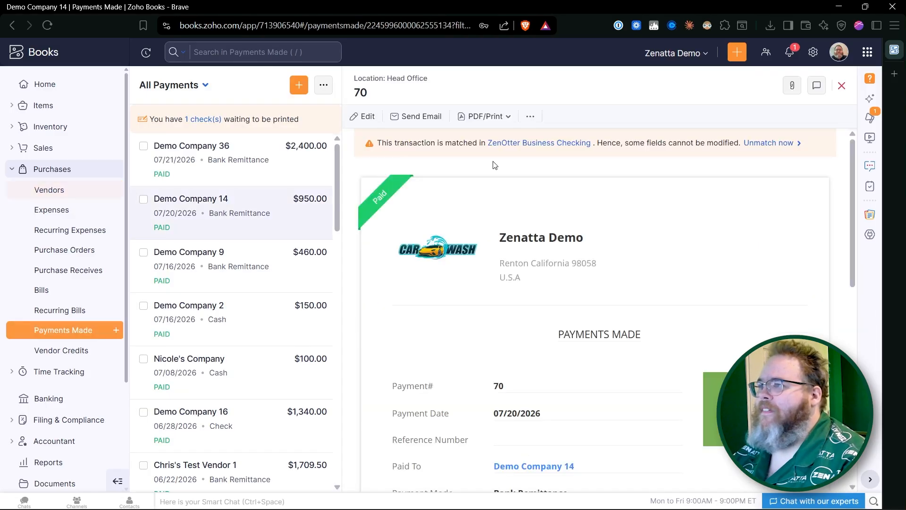
- Set the payment applied to bill B-1005 to 340, save the payment, and return to Demo Company 14's vendor overview
click(368, 117)
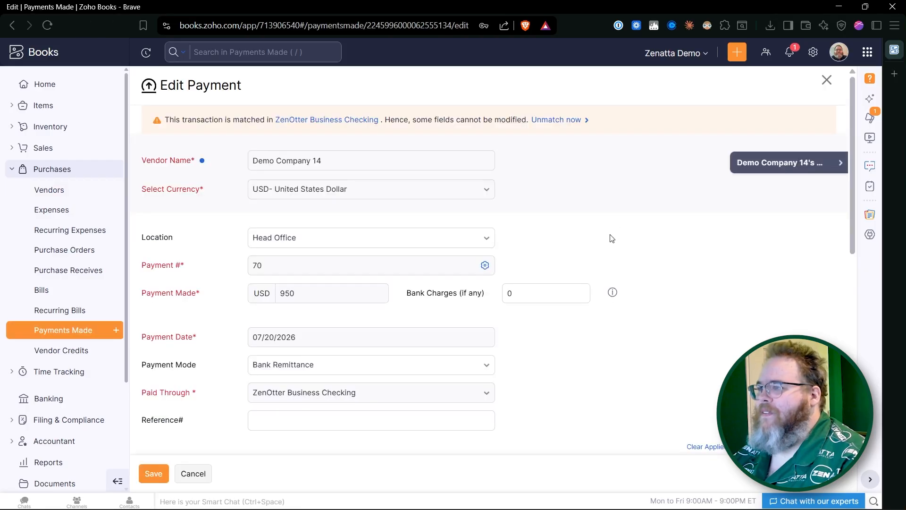
scroll(612, 238, down, 5)
click(688, 287)
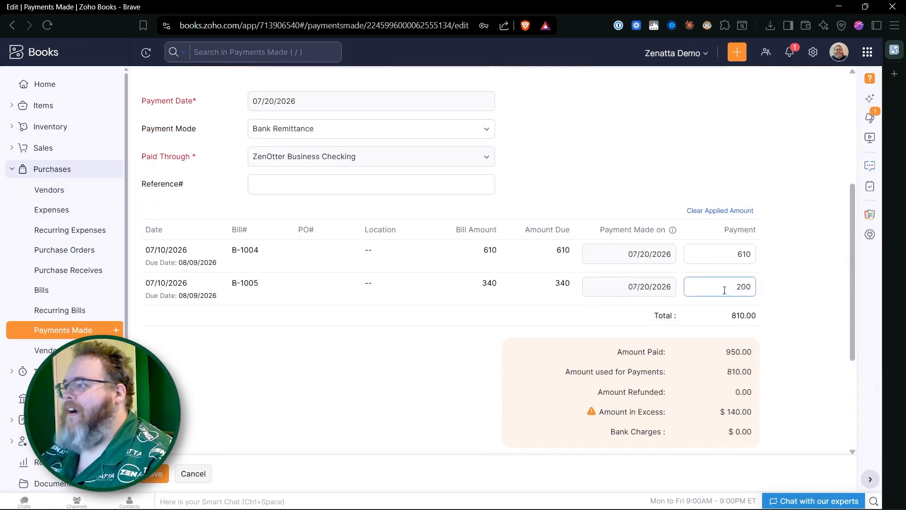
triple_click(741, 412)
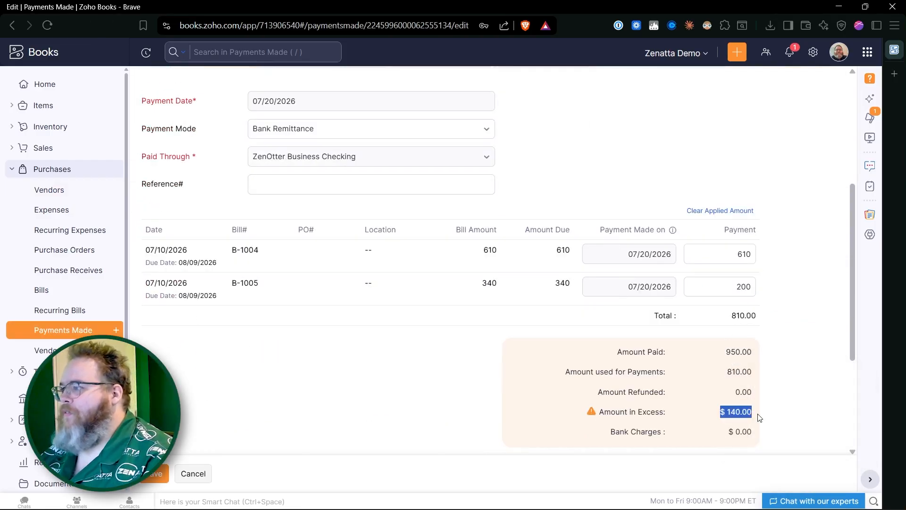
drag(731, 285, 759, 293)
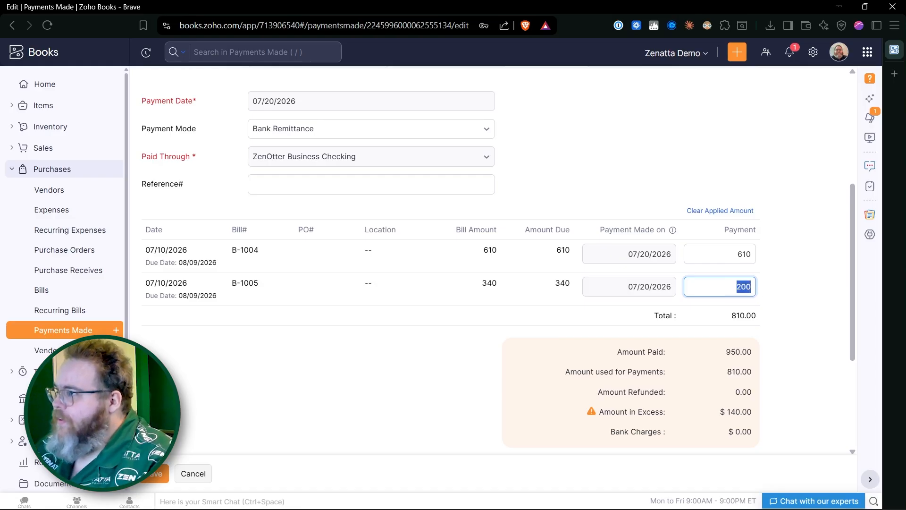
text(3)
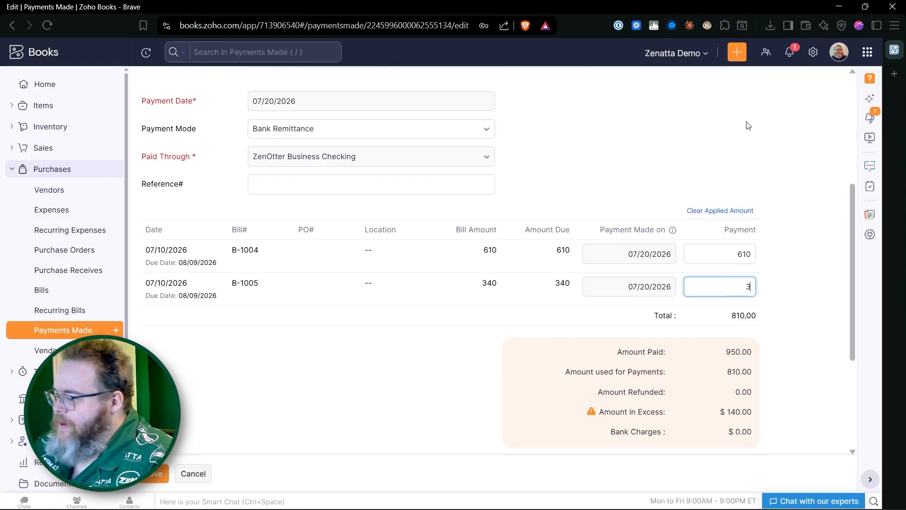
text(40)
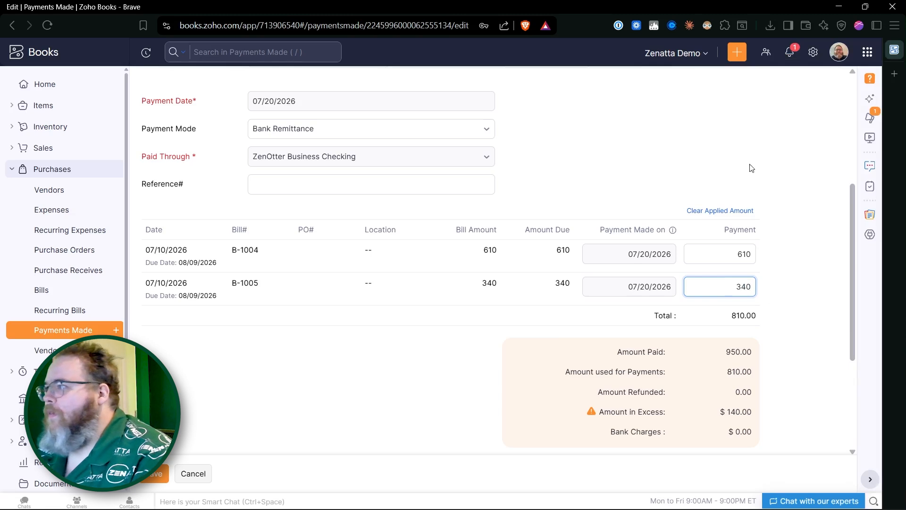
click(753, 169)
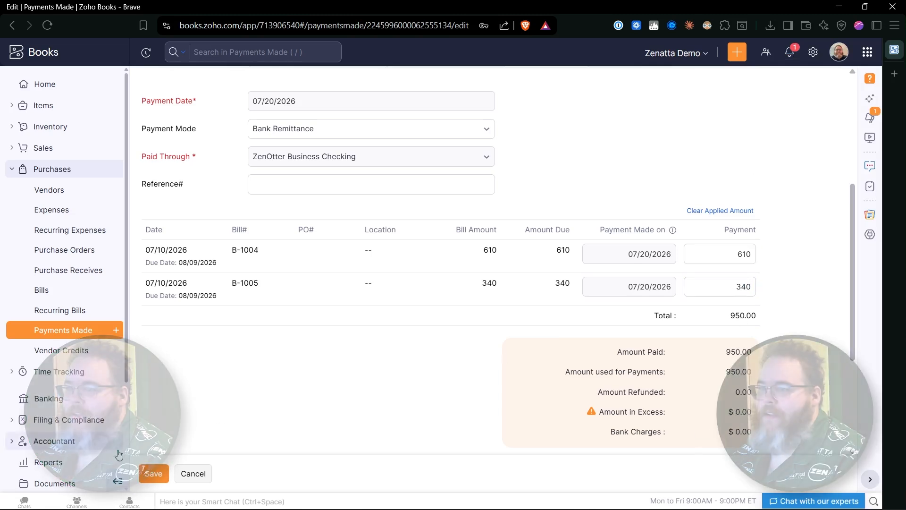
click(146, 475)
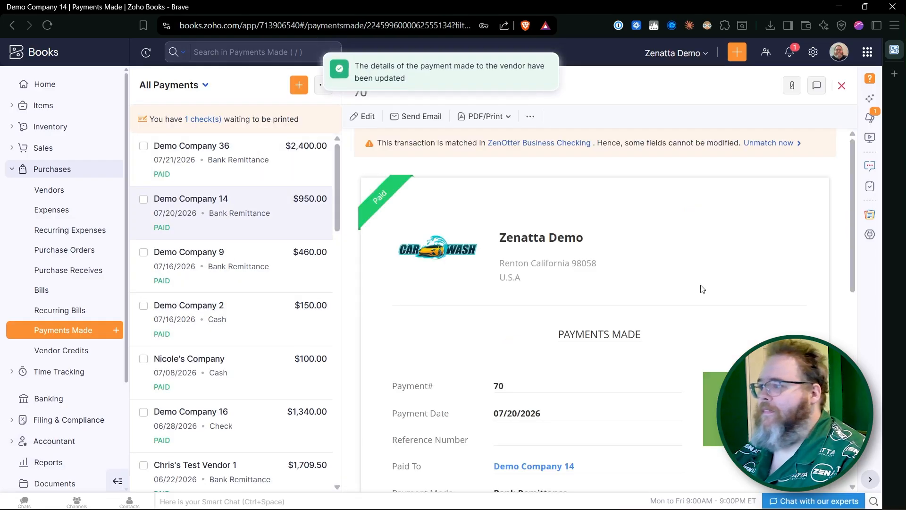
click(516, 466)
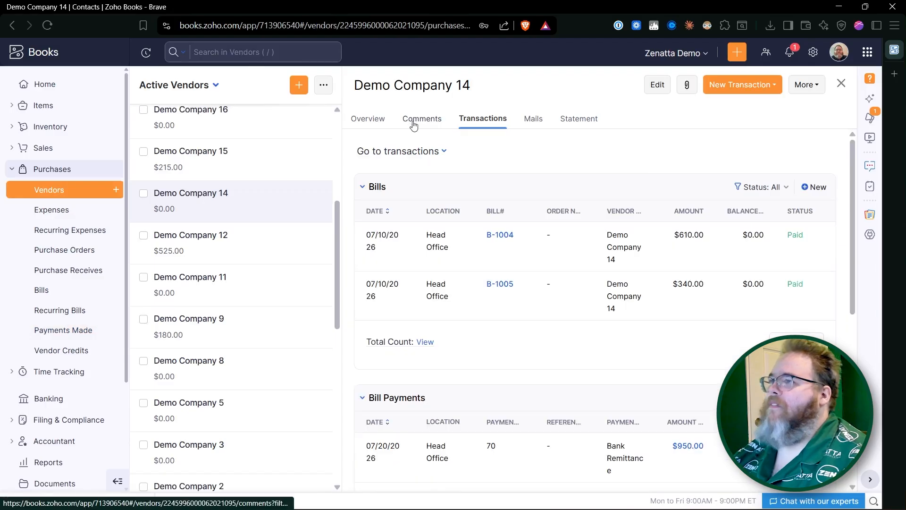
click(368, 129)
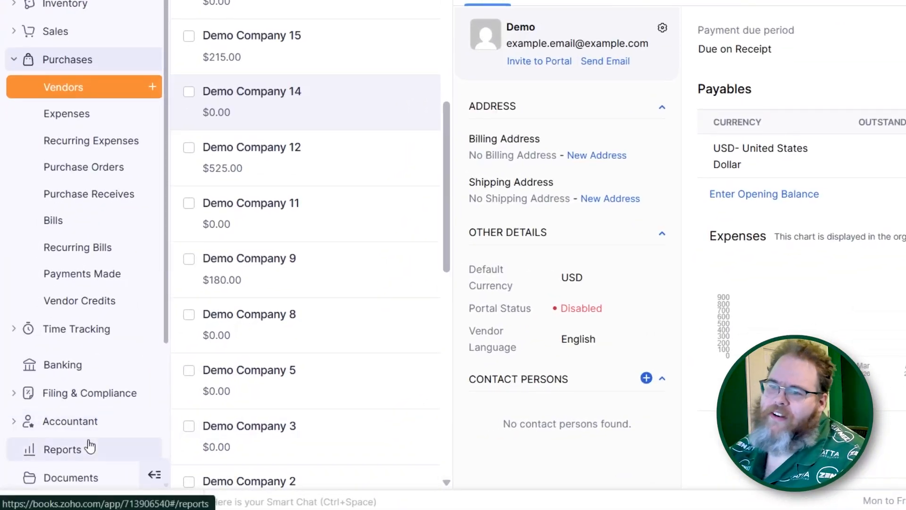
- Add the AP Aging Summary and AP Aging Details reports from the Payables category to favorites
click(71, 463)
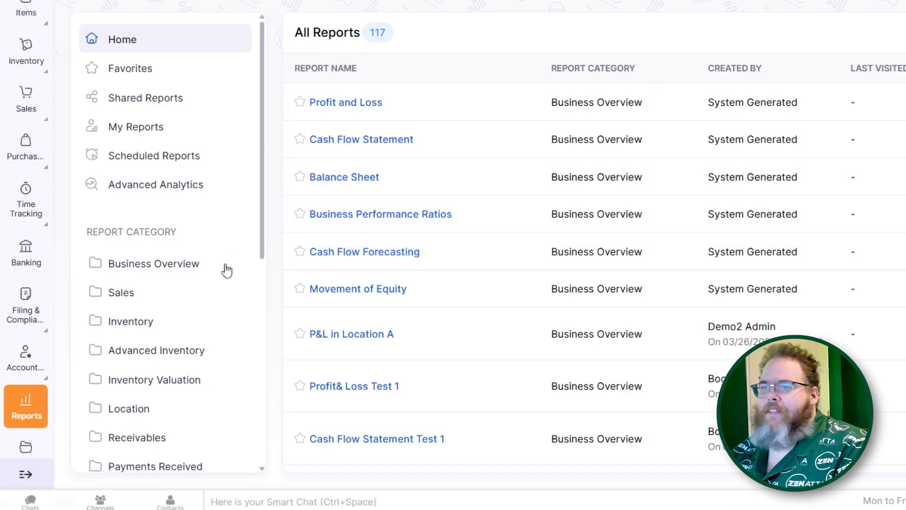
scroll(174, 382, down, 2)
scroll(178, 366, down, 2)
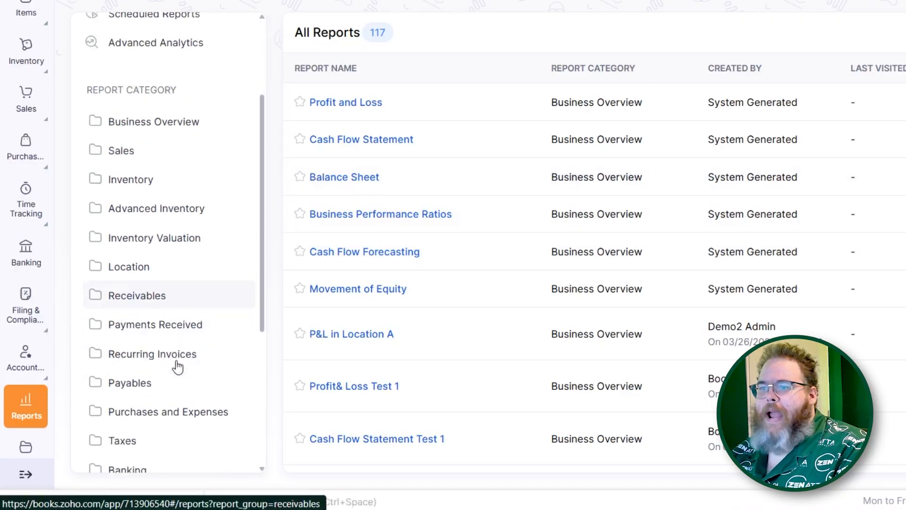
click(147, 371)
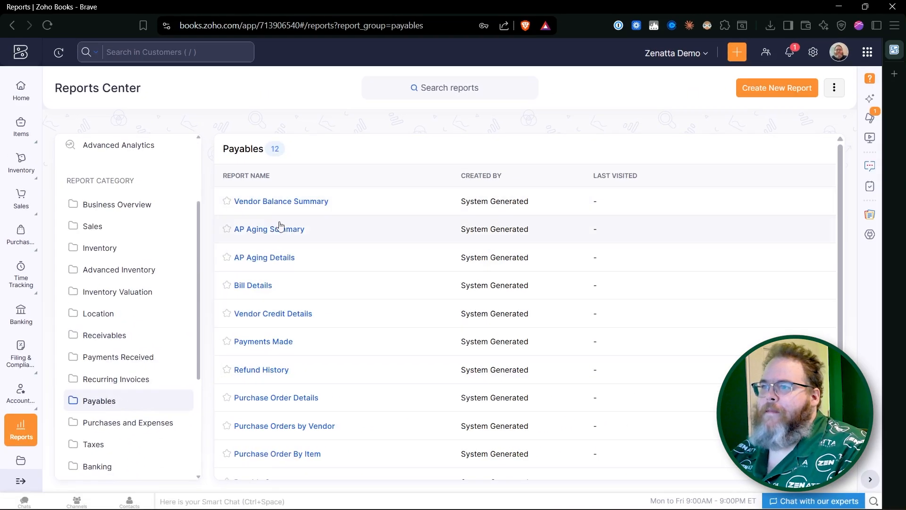
click(228, 230)
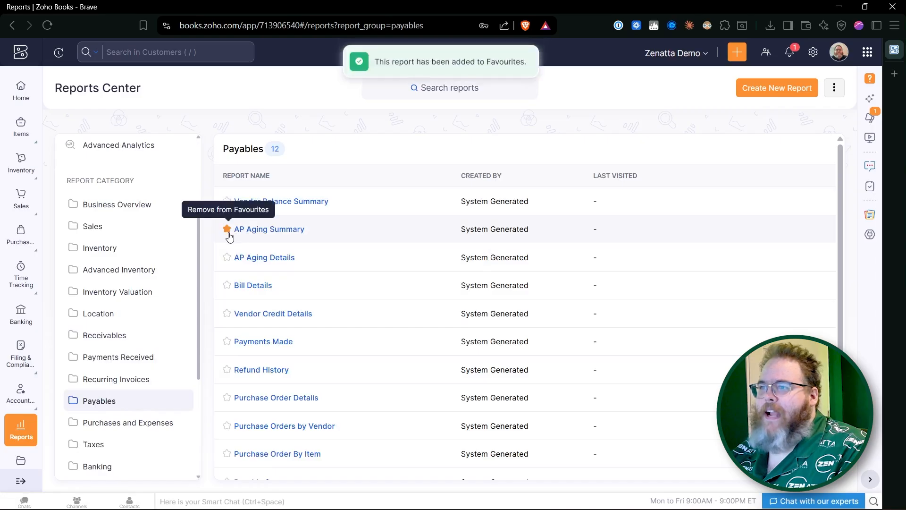
click(227, 258)
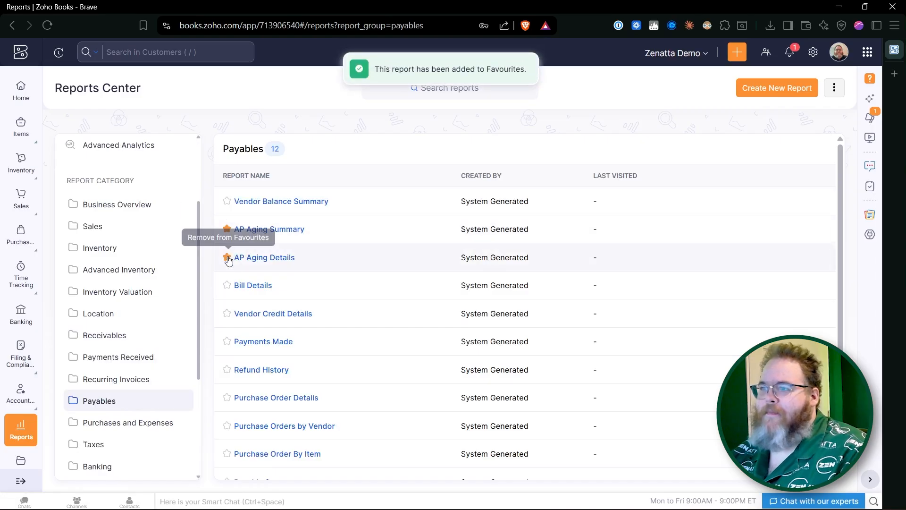
- Open the AP Aging Summary report and apply 3 aging intervals of 1 month
click(283, 229)
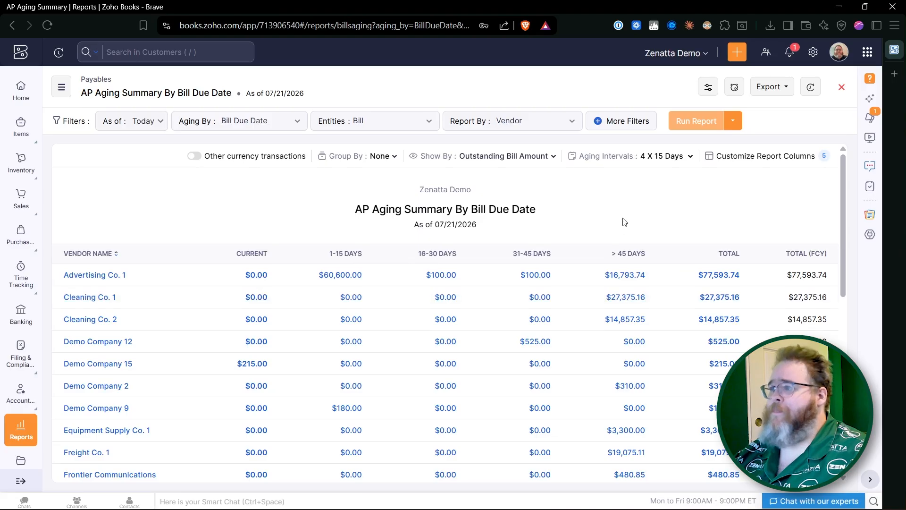
click(693, 162)
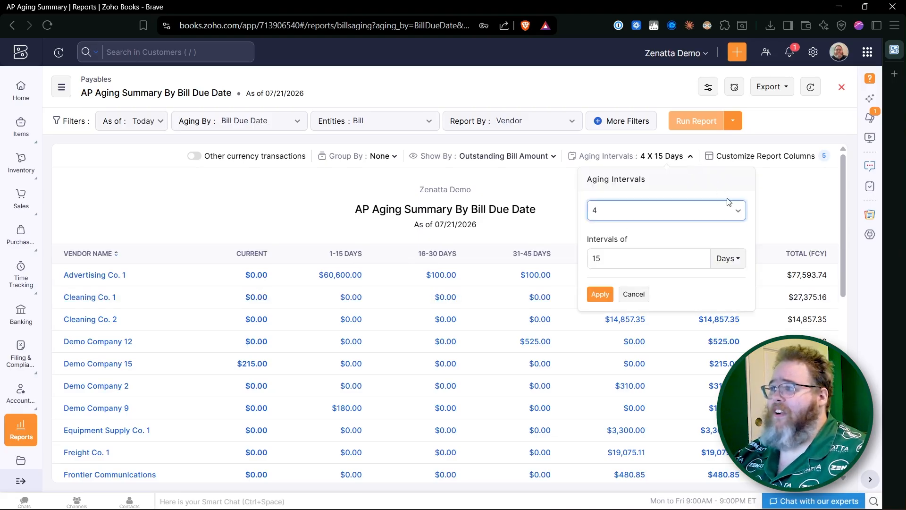
click(736, 213)
click(609, 279)
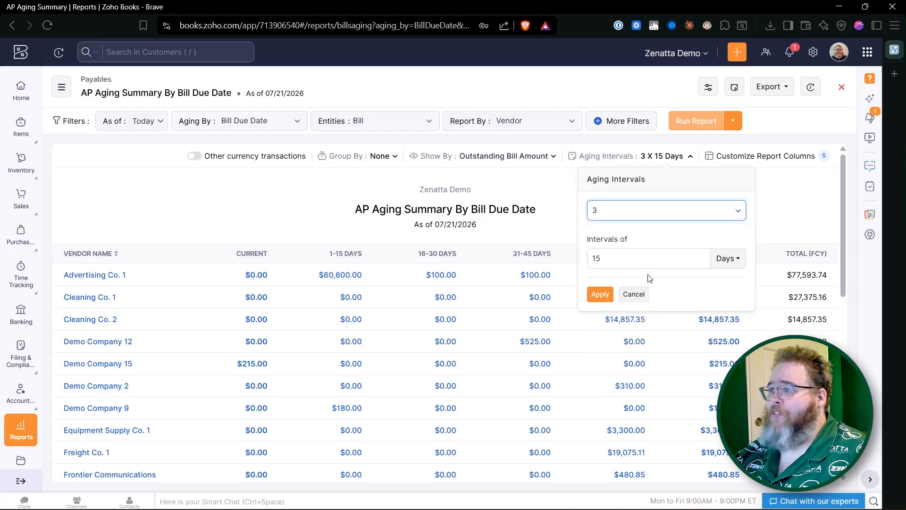
click(601, 257)
drag(601, 257, 583, 259)
text(1)
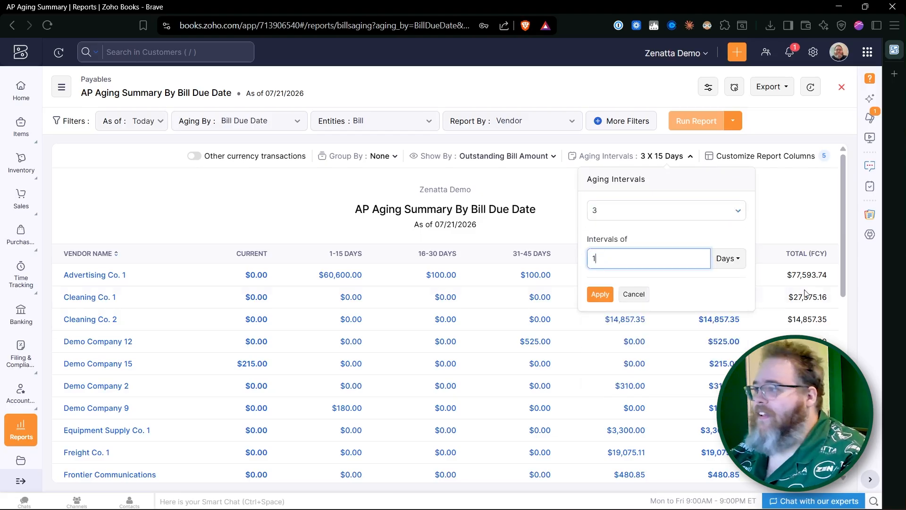
click(748, 258)
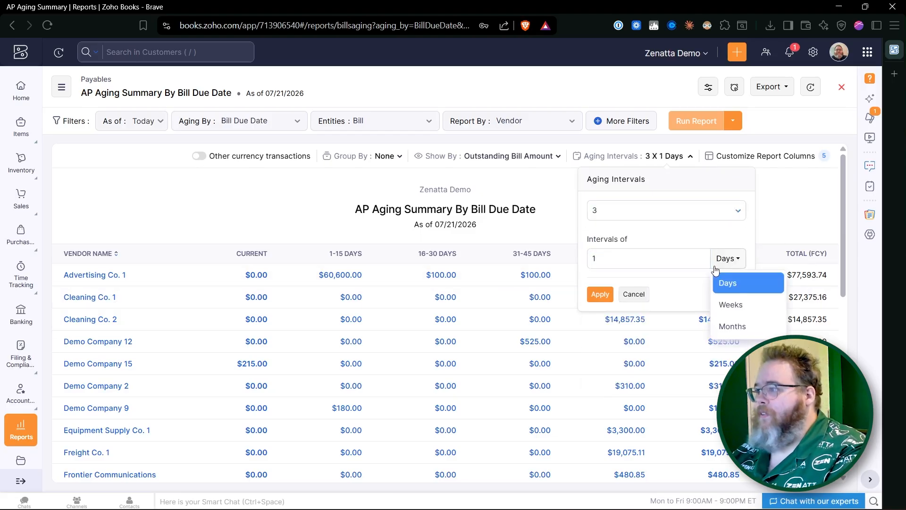
click(729, 325)
click(600, 294)
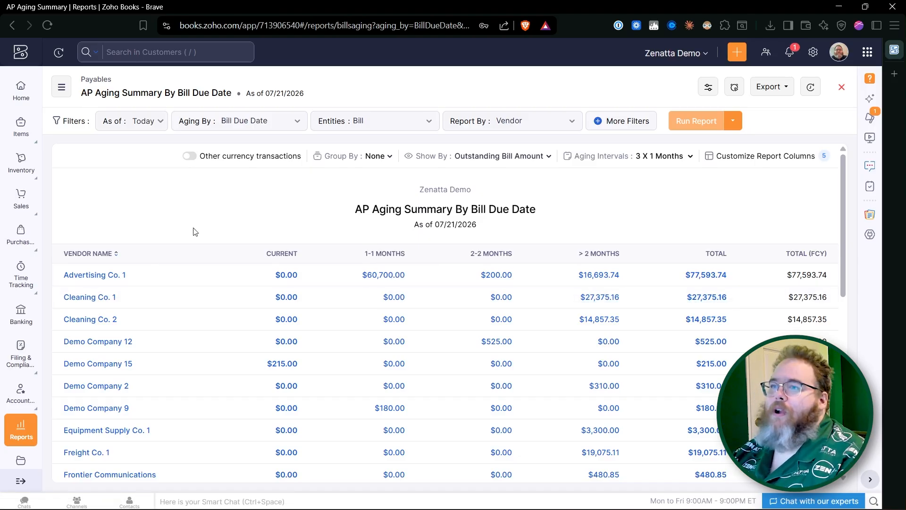
- Open the AP Aging Details report from the Payables report category and look through its entries
click(24, 432)
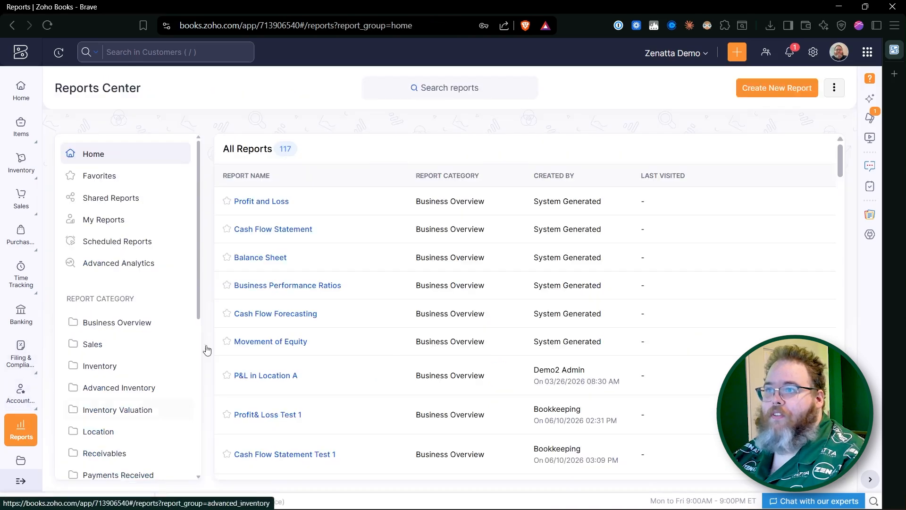
scroll(120, 390, down, 2)
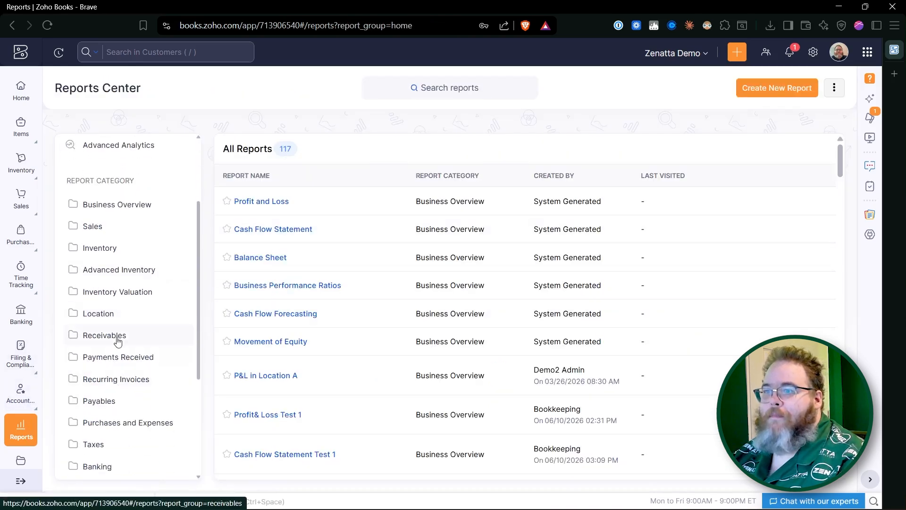
click(120, 402)
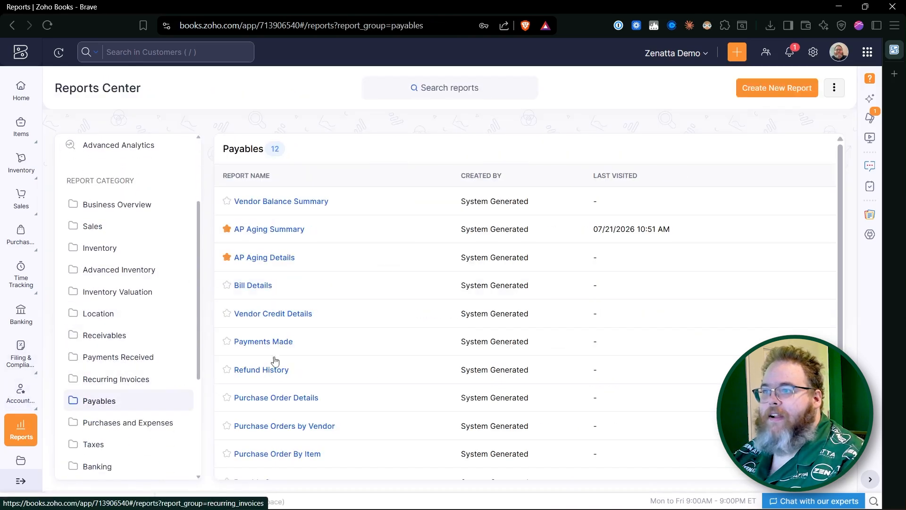
click(265, 258)
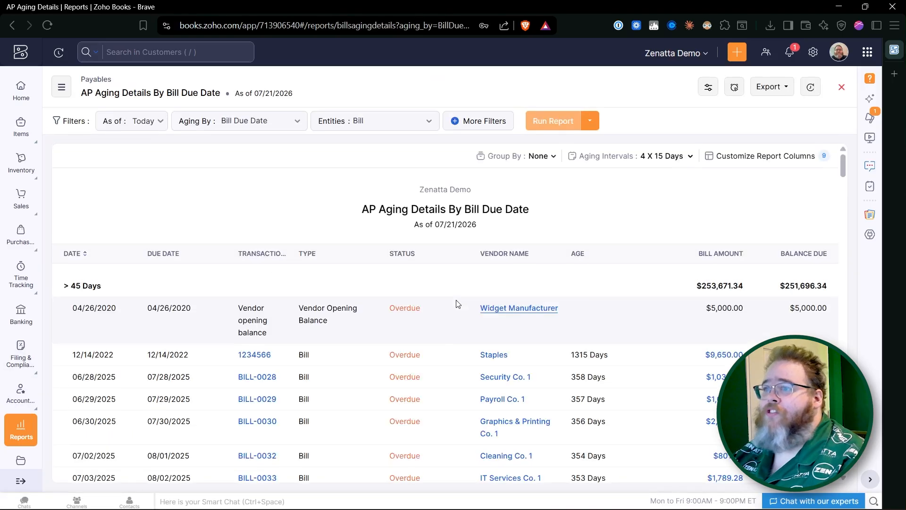
scroll(456, 304, down, 3)
scroll(456, 303, up, 3)
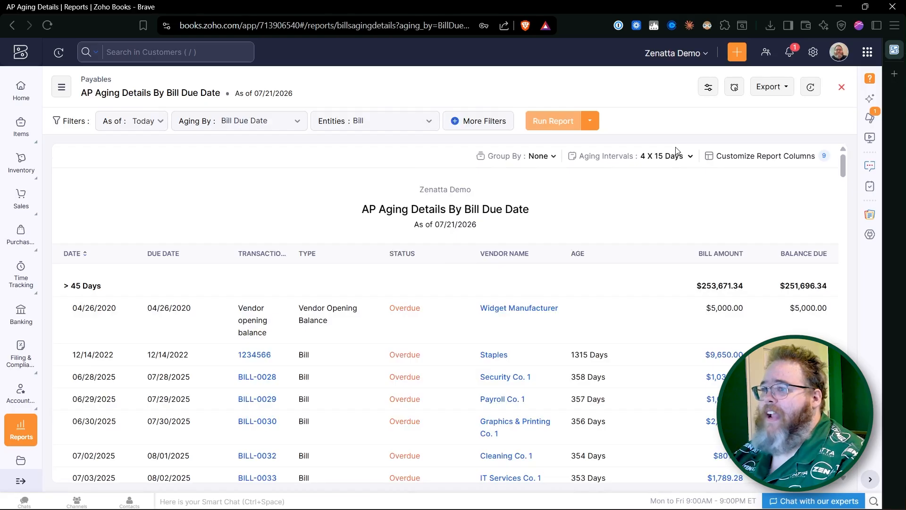
- Apply 3 aging intervals of 1 month to the AP Aging Details report and review its overdue bills
click(678, 160)
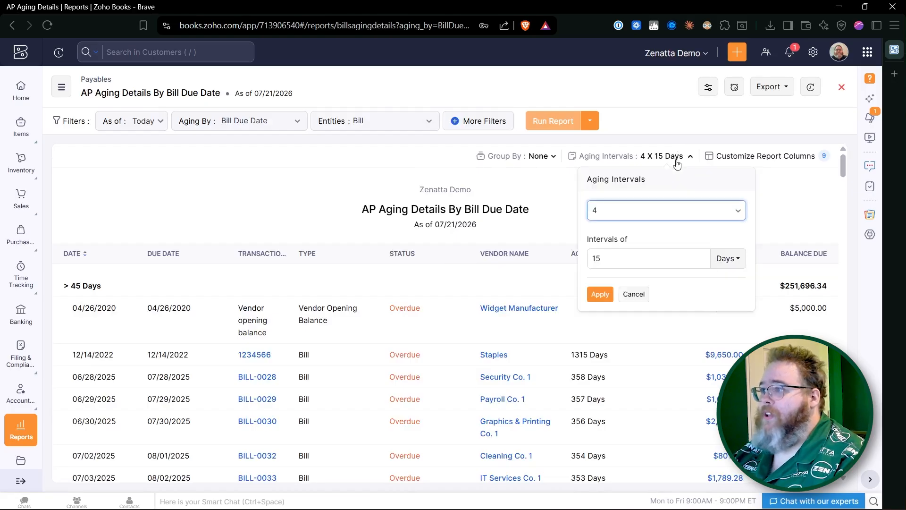
click(668, 216)
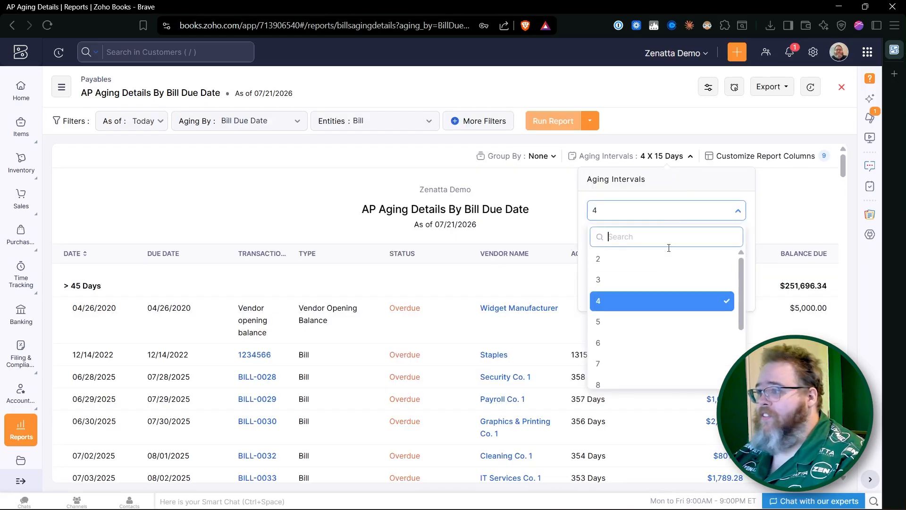
click(650, 282)
click(648, 265)
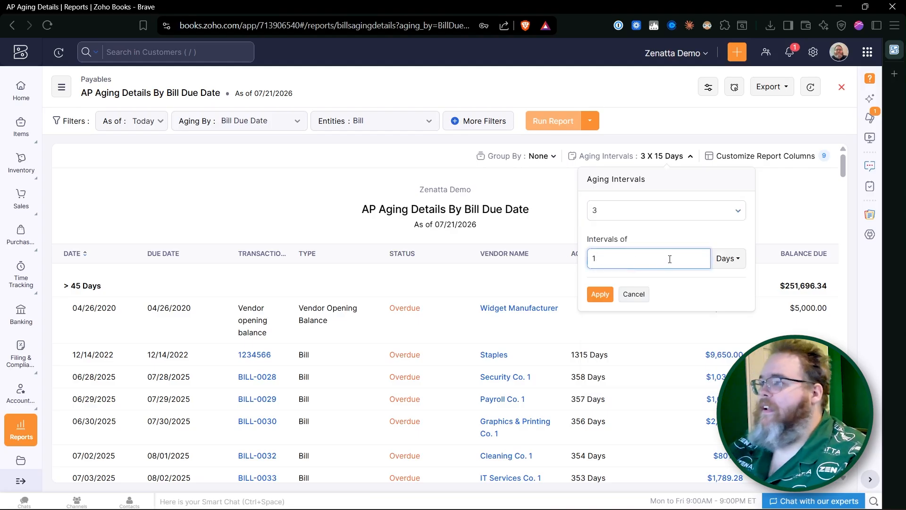
click(728, 258)
click(721, 324)
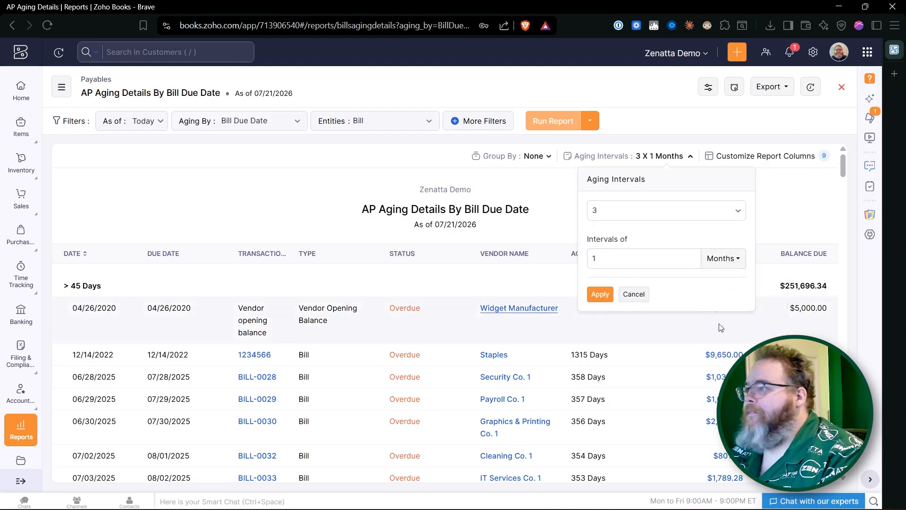
click(600, 295)
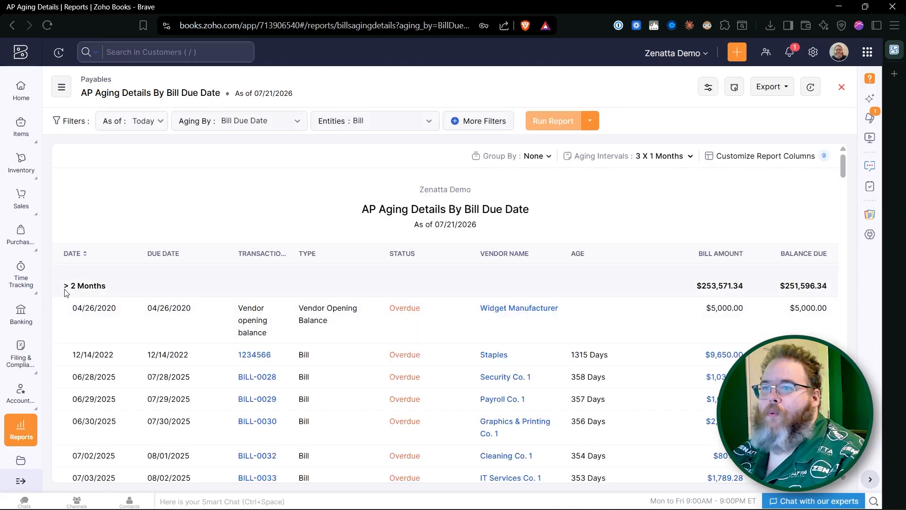
scroll(306, 285, down, 3)
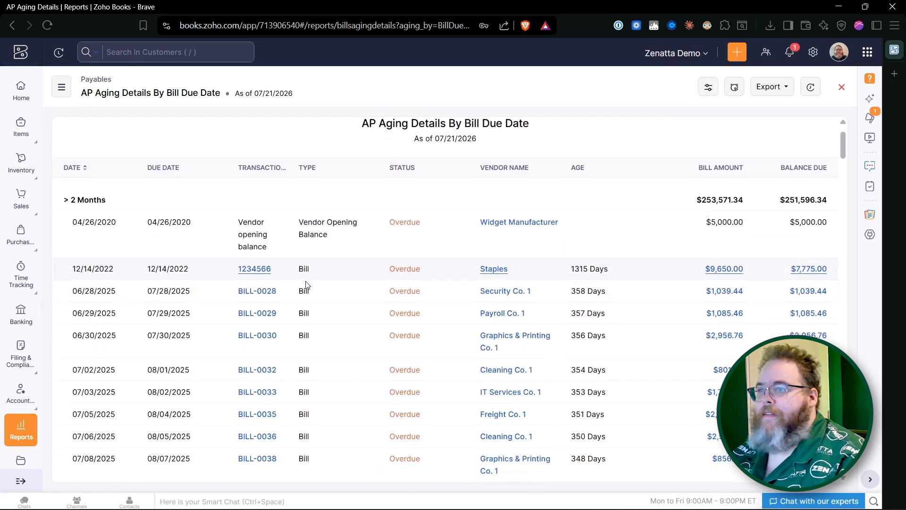
scroll(307, 264, down, 5)
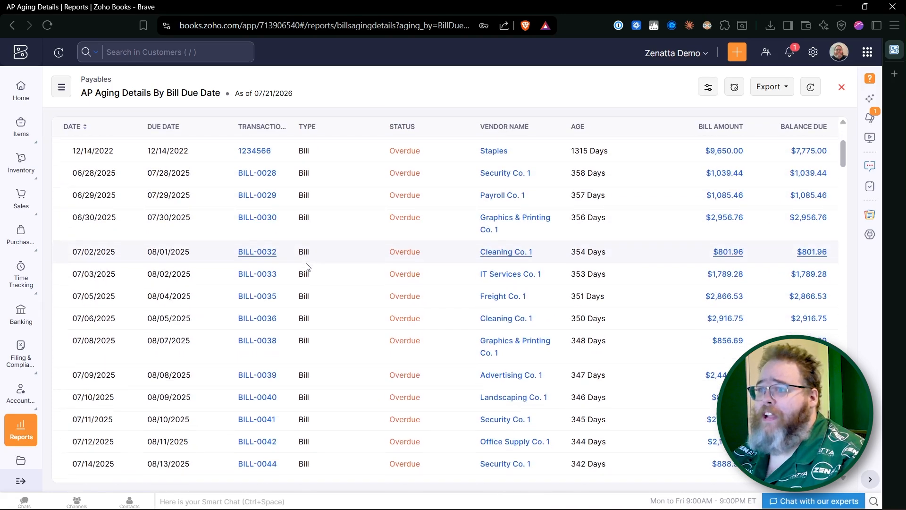
scroll(306, 268, down, 1)
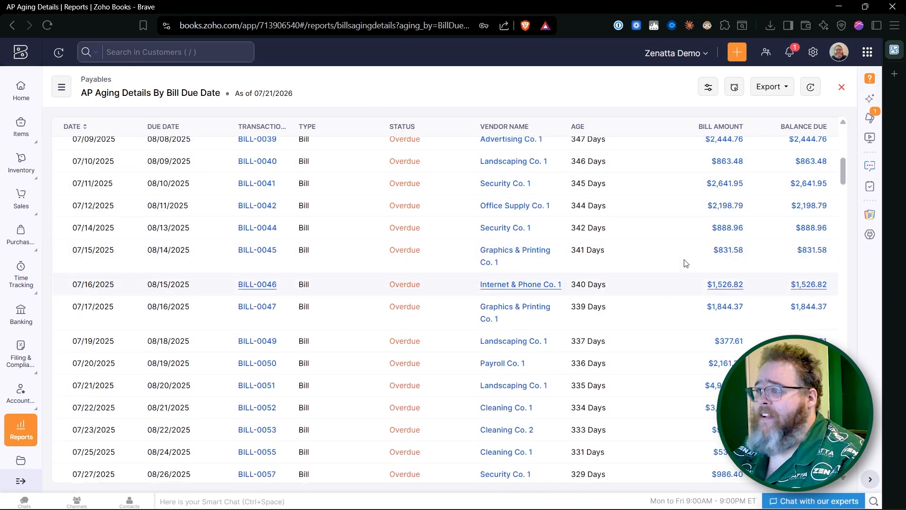
scroll(584, 256, up, 8)
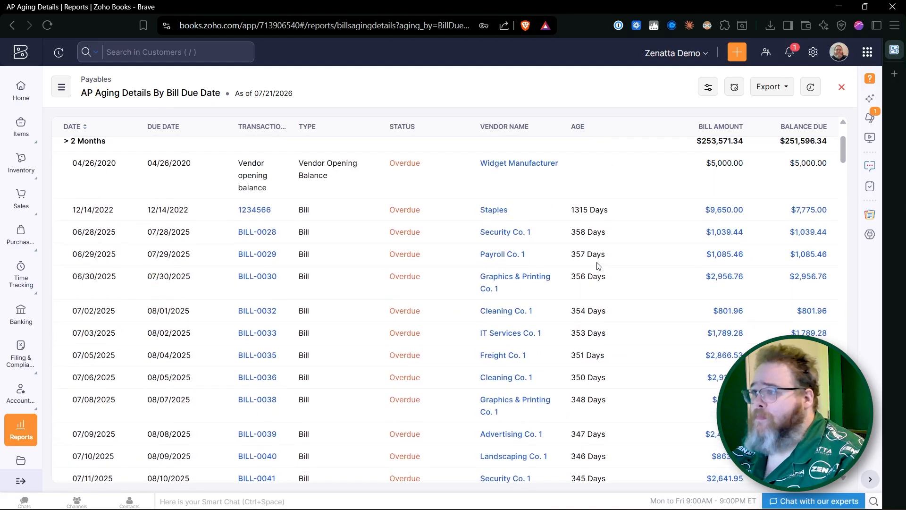